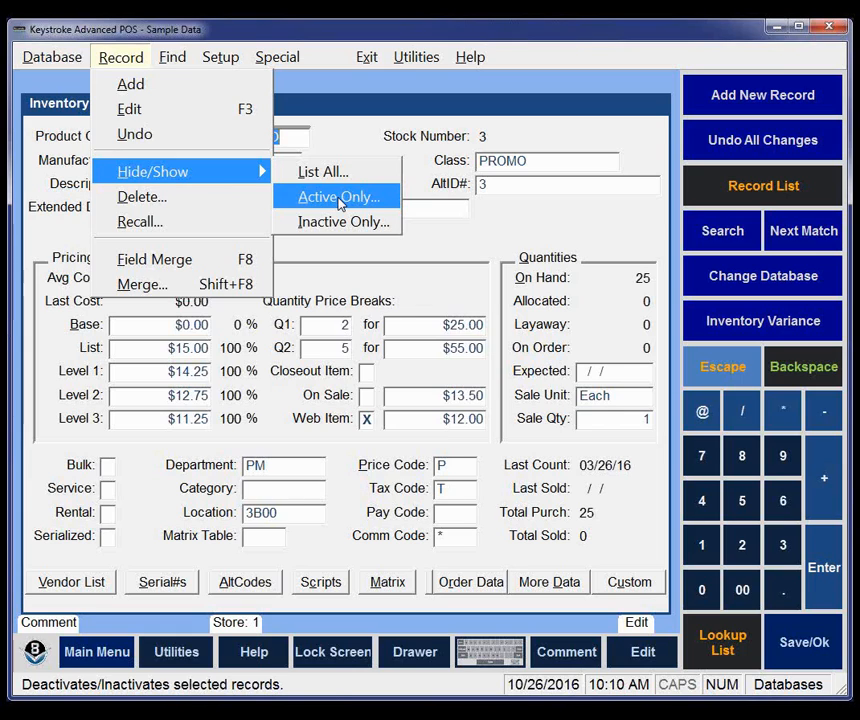
Hide the Shirt - Long Sleeve Cotton item from the active inventory records, accepting the active-item warning.
click(340, 198)
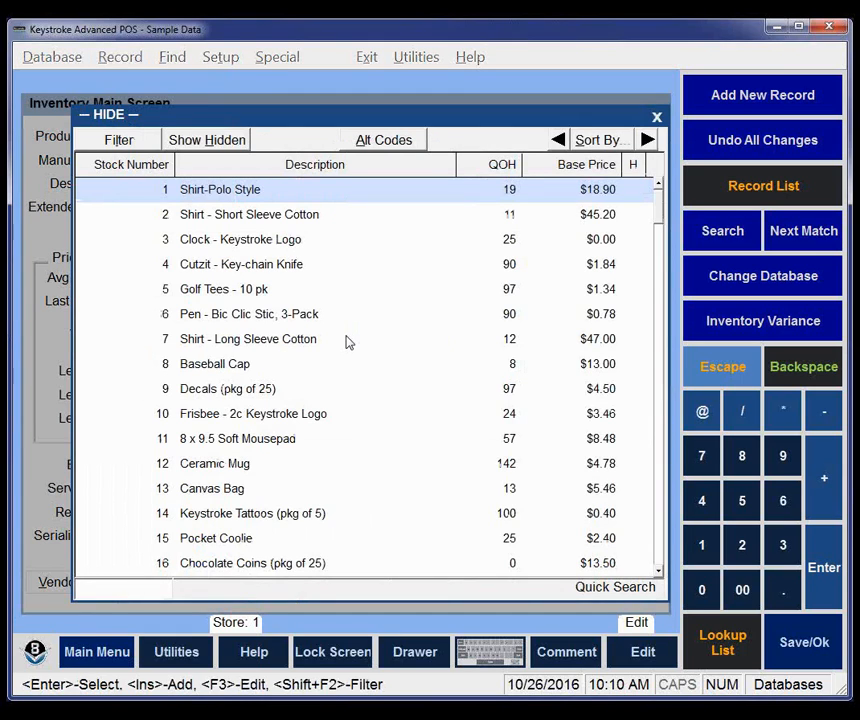
scroll(348, 342, down, 2)
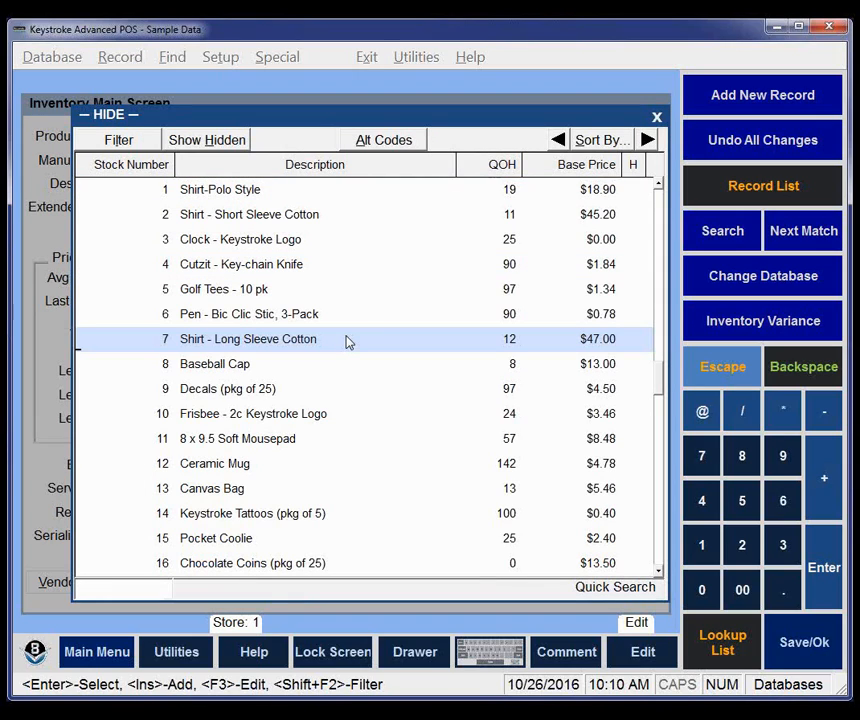
key(Down)
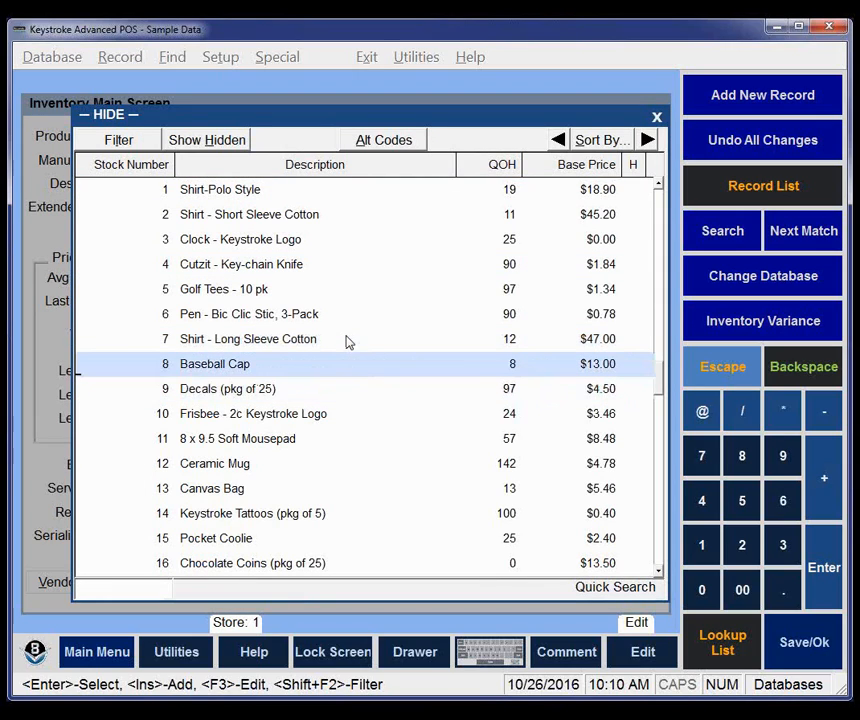
click(348, 342)
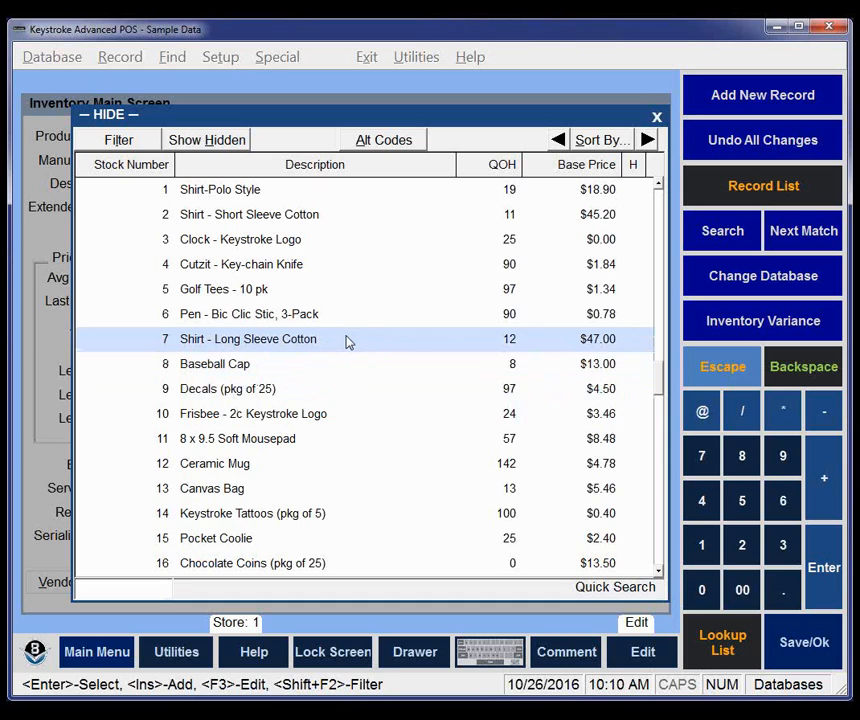
double_click(348, 342)
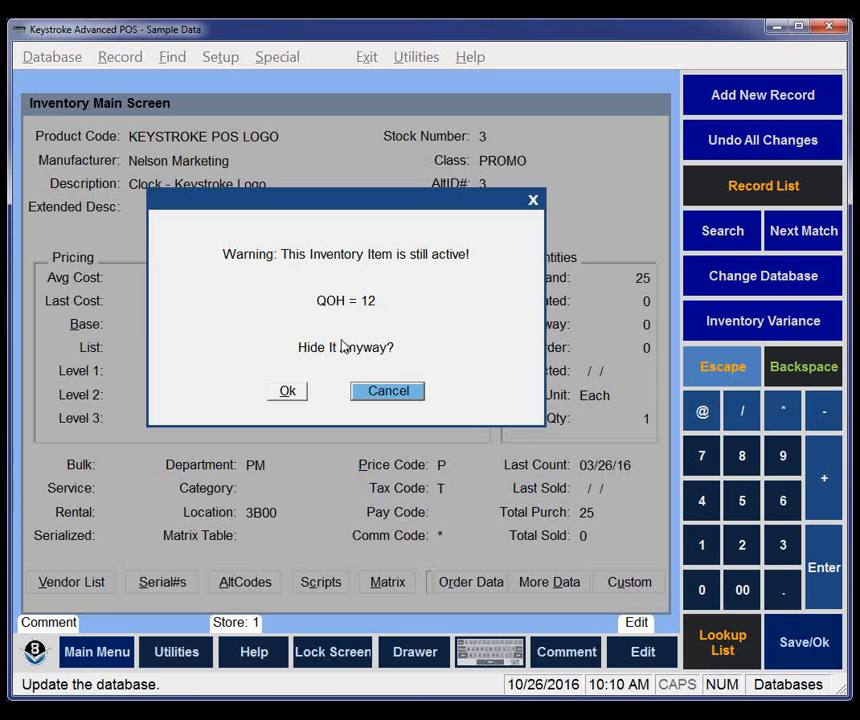
click(290, 391)
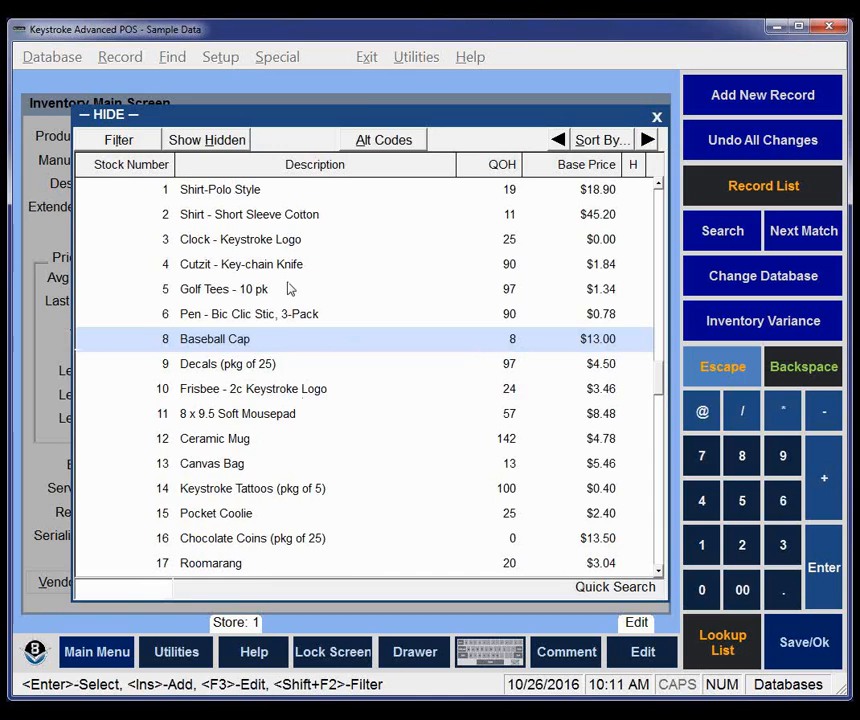
Hide the 8 x 9.5 Soft Mousepad and Canvas Bag items as well, and close the active records list.
double_click(241, 420)
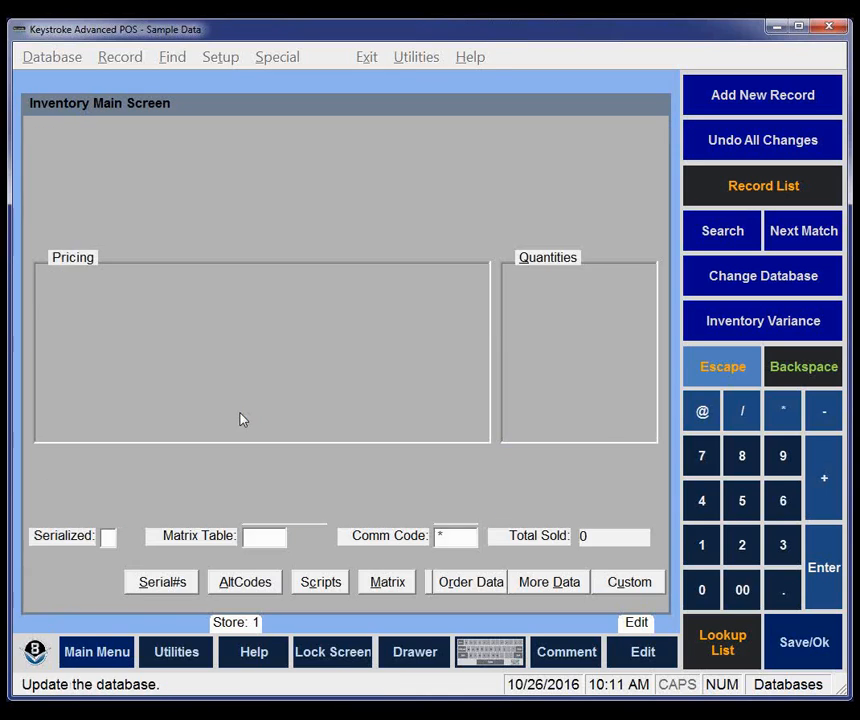
click(289, 392)
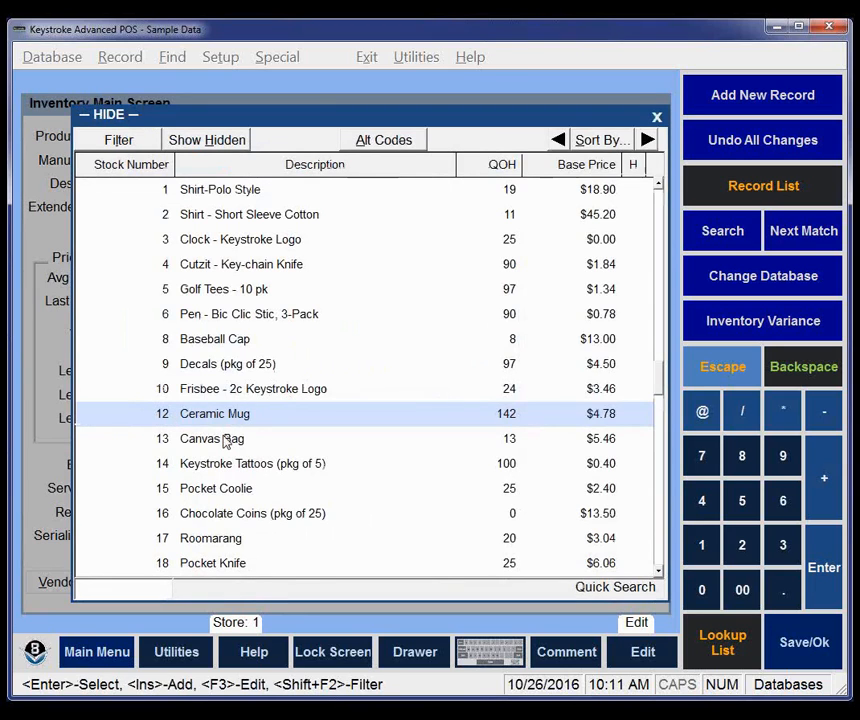
double_click(226, 443)
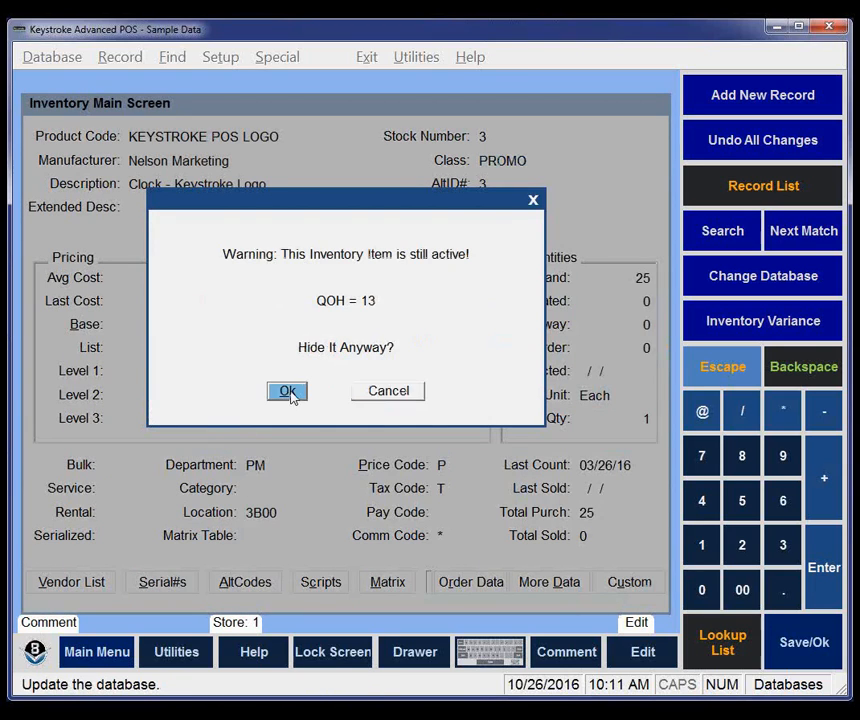
click(289, 392)
key(Escape)
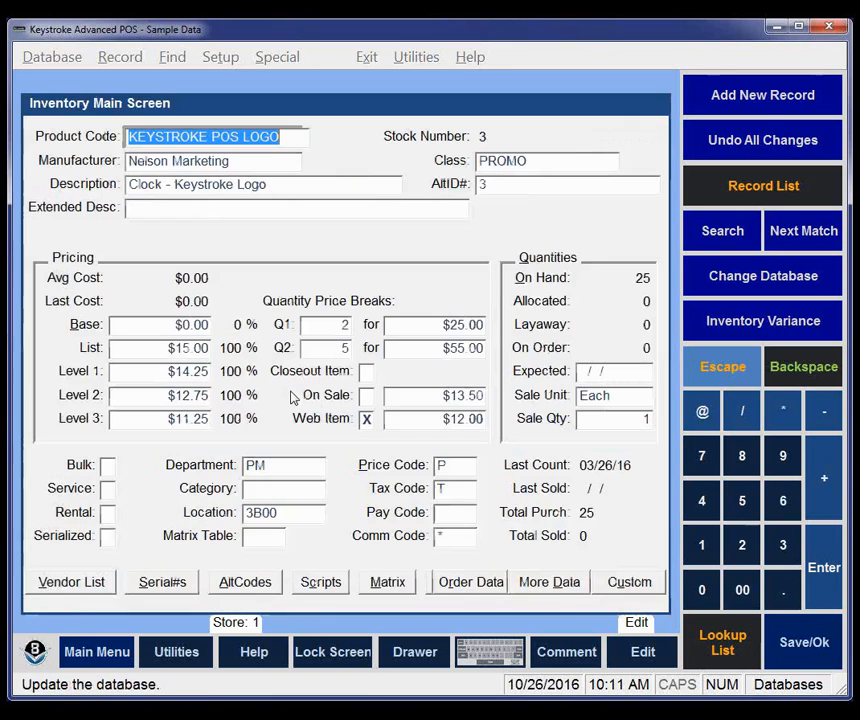
Check the inventory record list with hidden items excluded and included, and return to the Clock - Keystroke Logo record.
click(110, 60)
click(144, 110)
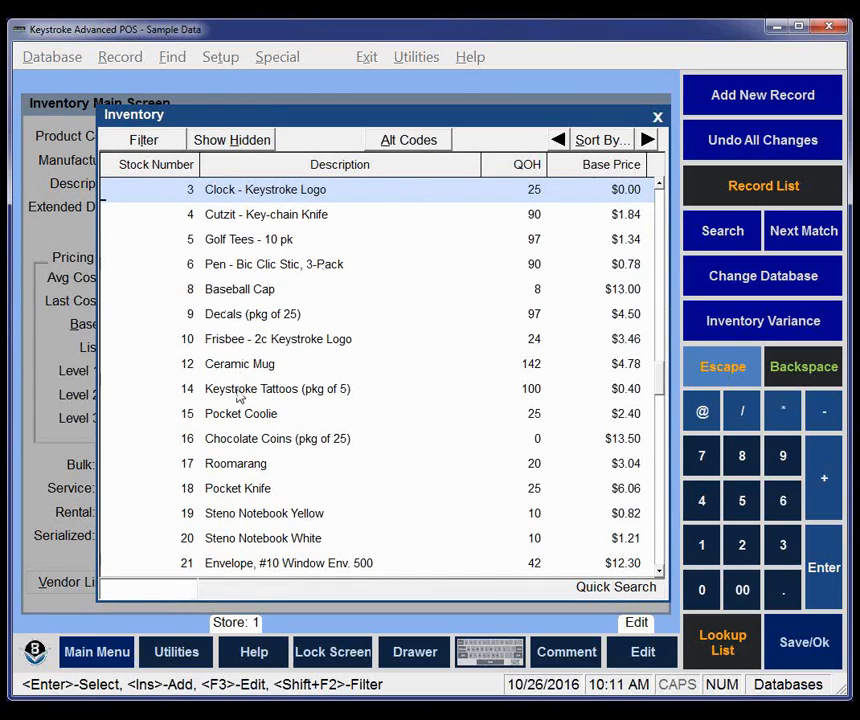
click(227, 145)
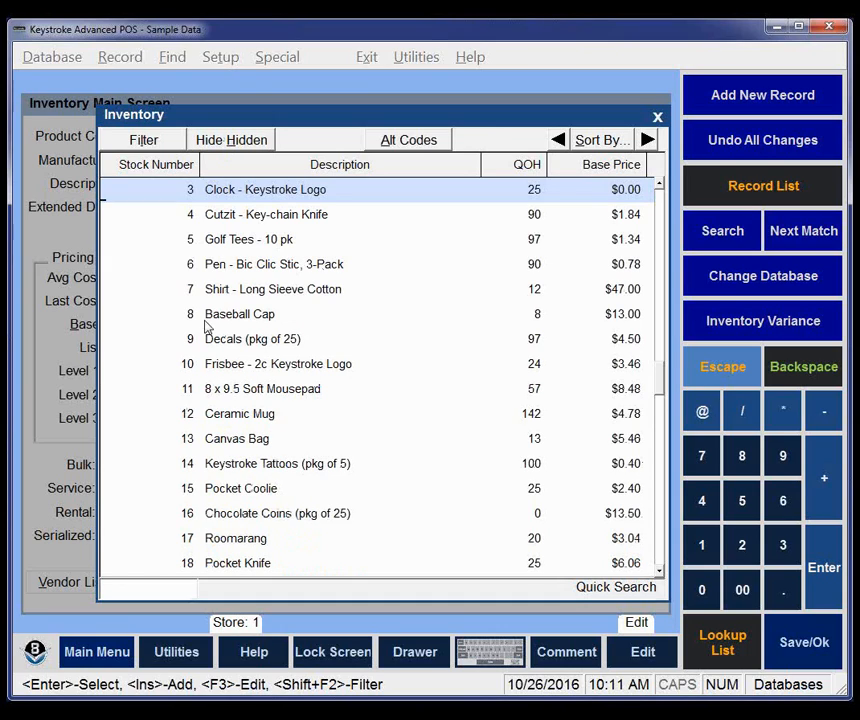
click(243, 143)
double_click(313, 189)
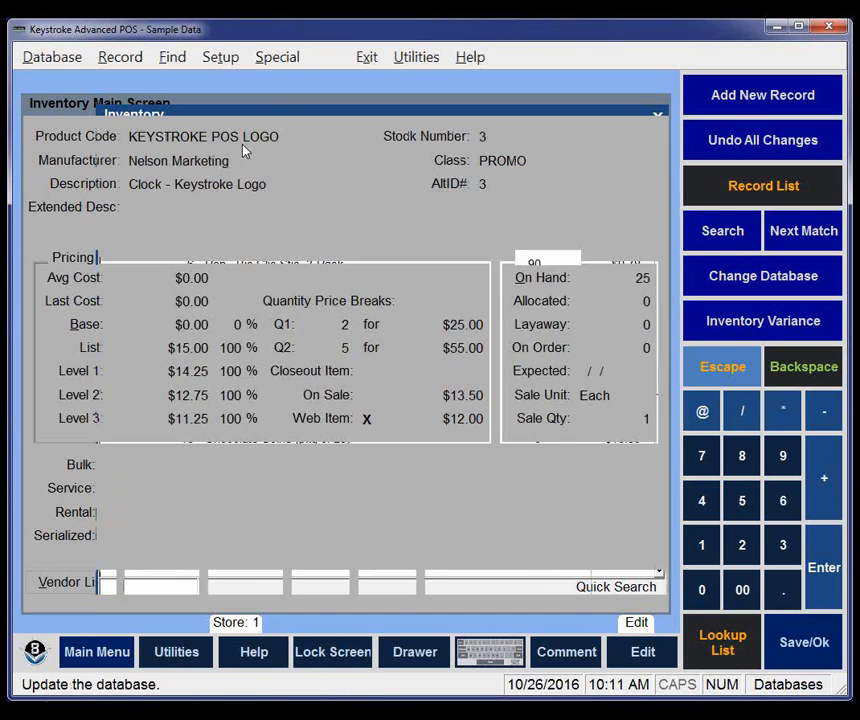
Unhide the Shirt - Long Sleeve Cotton item from the list of inactive records and close the list.
click(137, 62)
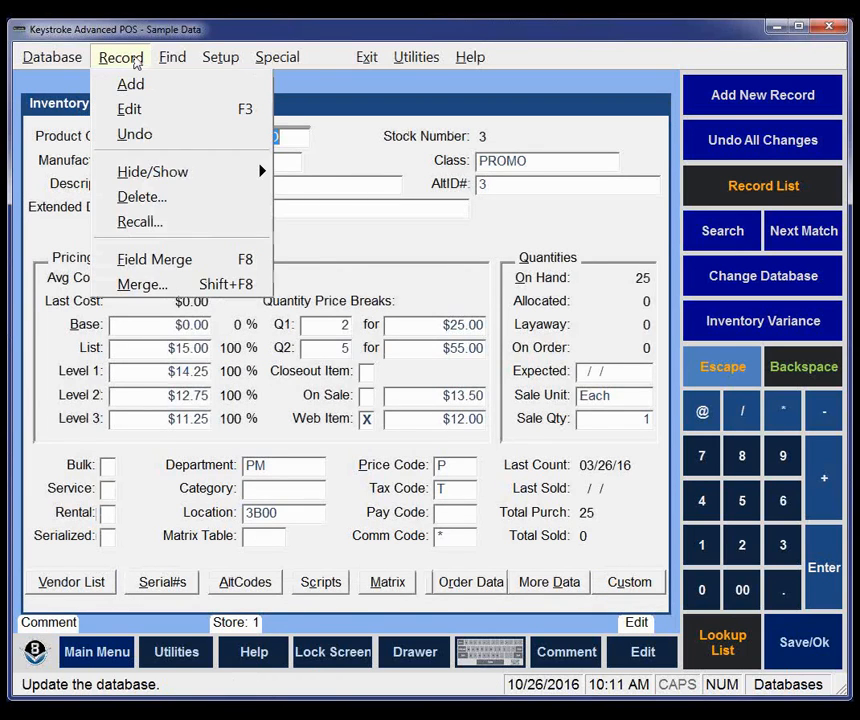
mouse_move(152, 170)
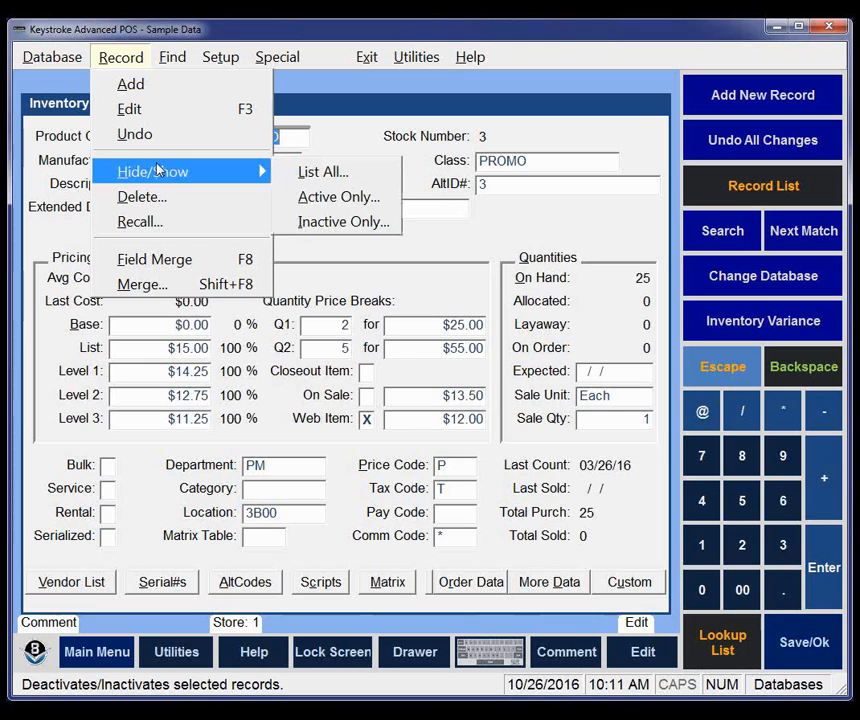
click(325, 224)
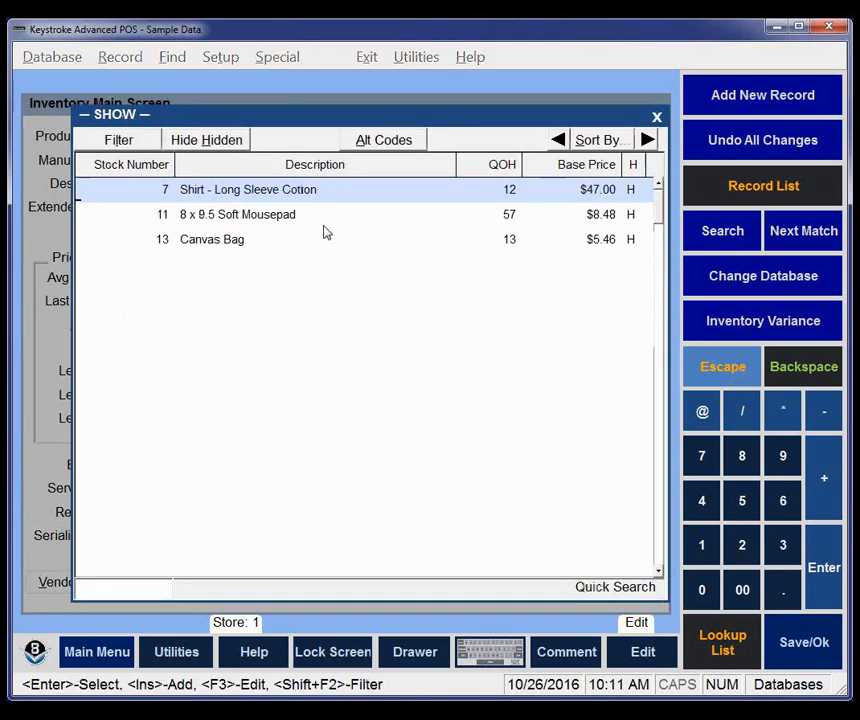
right_click(251, 193)
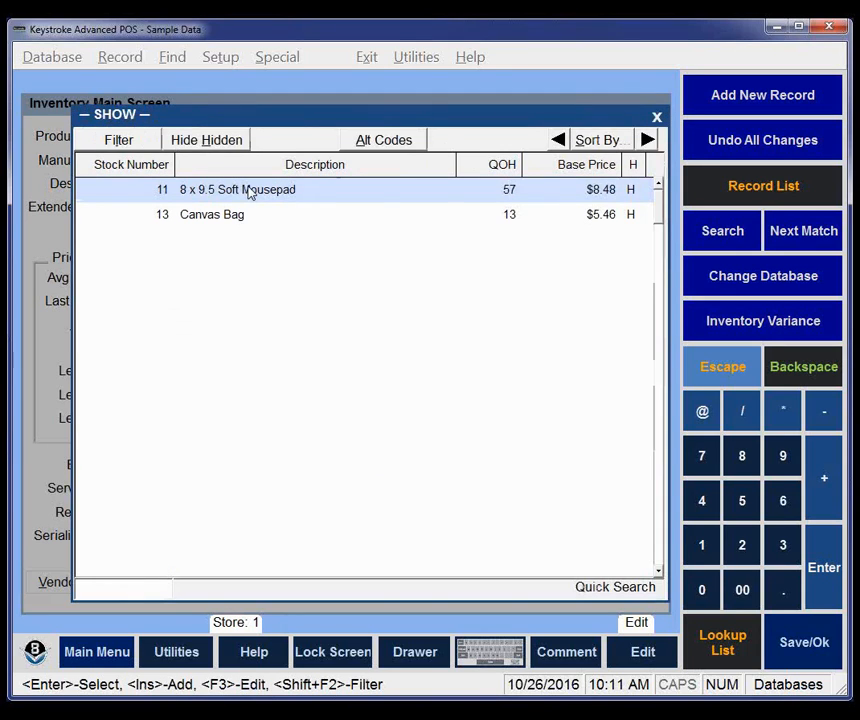
key(Escape)
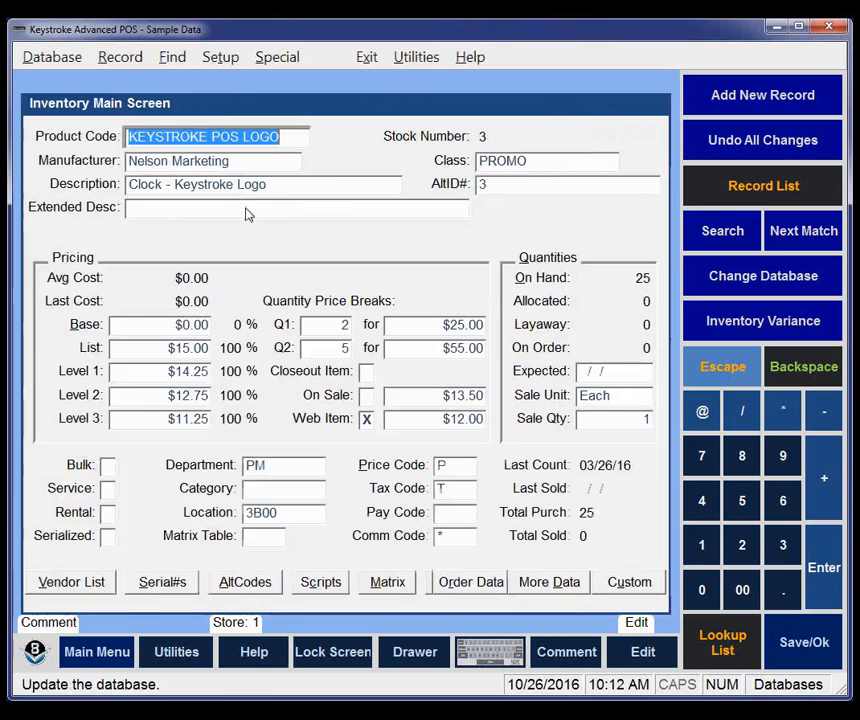
View the Hide/Show list containing all inventory records, both active and inactive.
click(121, 57)
mouse_move(177, 172)
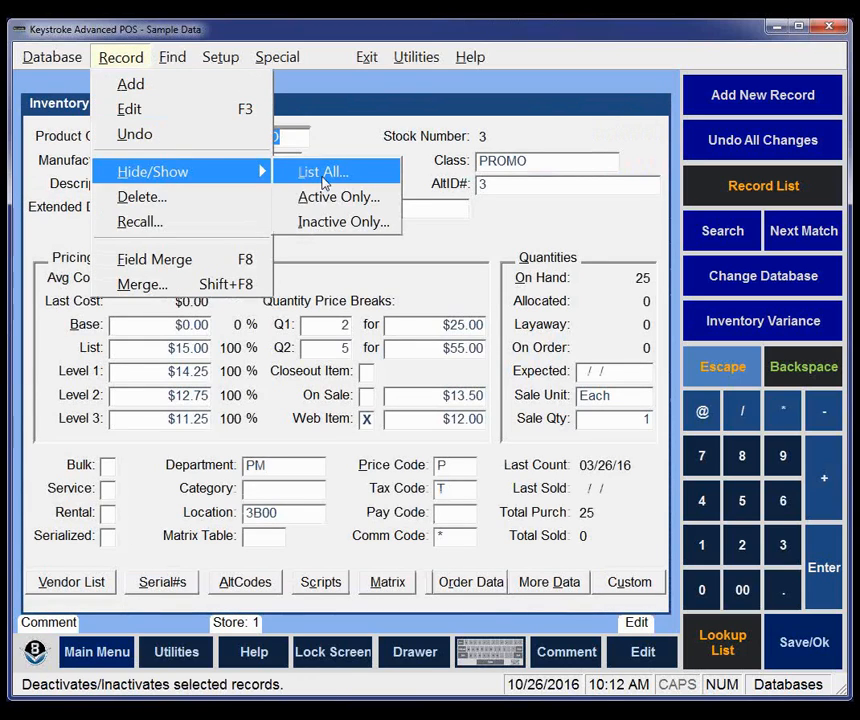
click(322, 176)
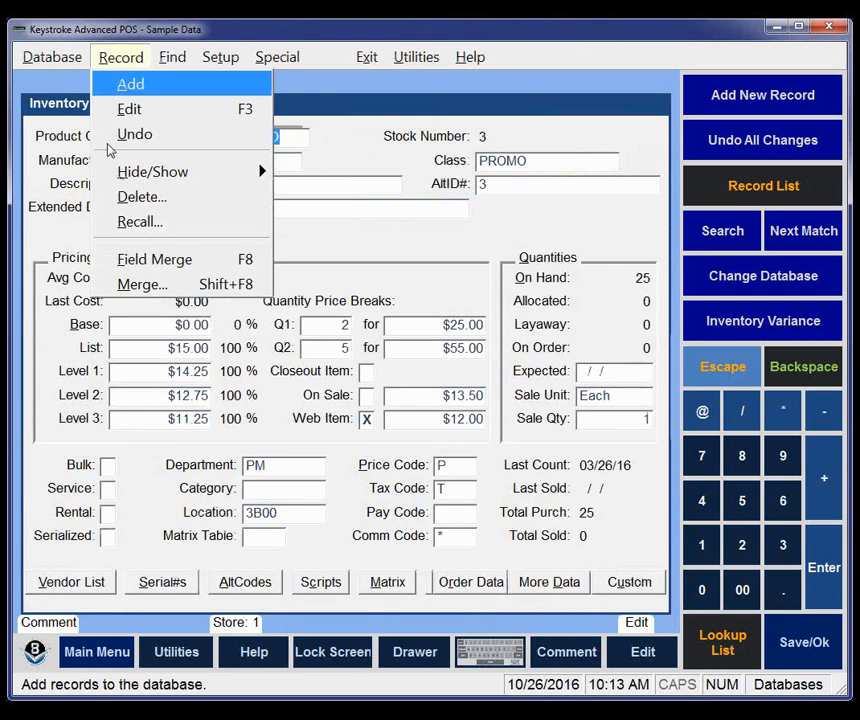
Delete the Cutzit - Key-chain Knife inventory record, accepting the active-item warning.
mouse_move(128, 184)
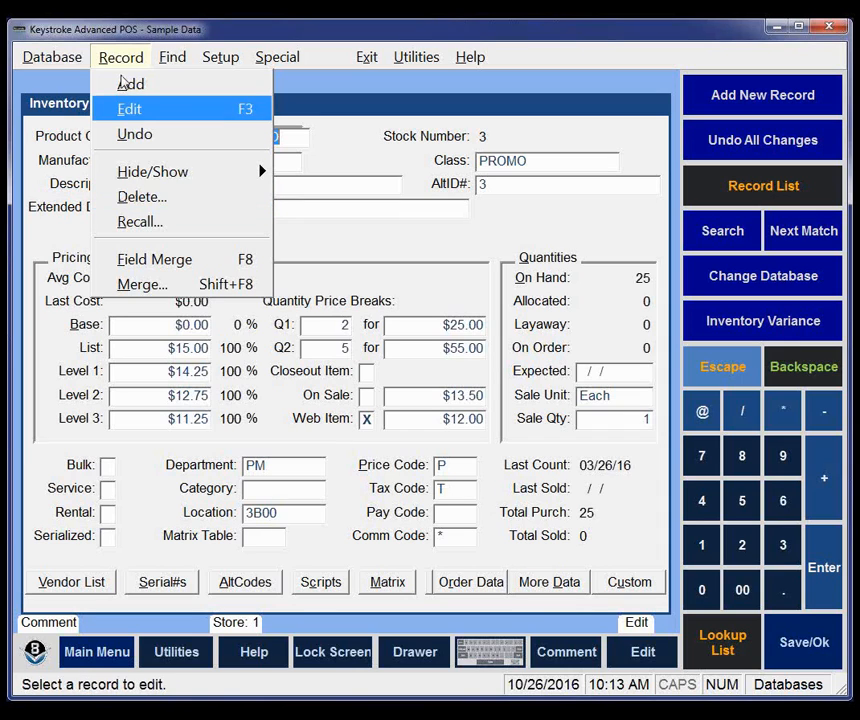
click(129, 198)
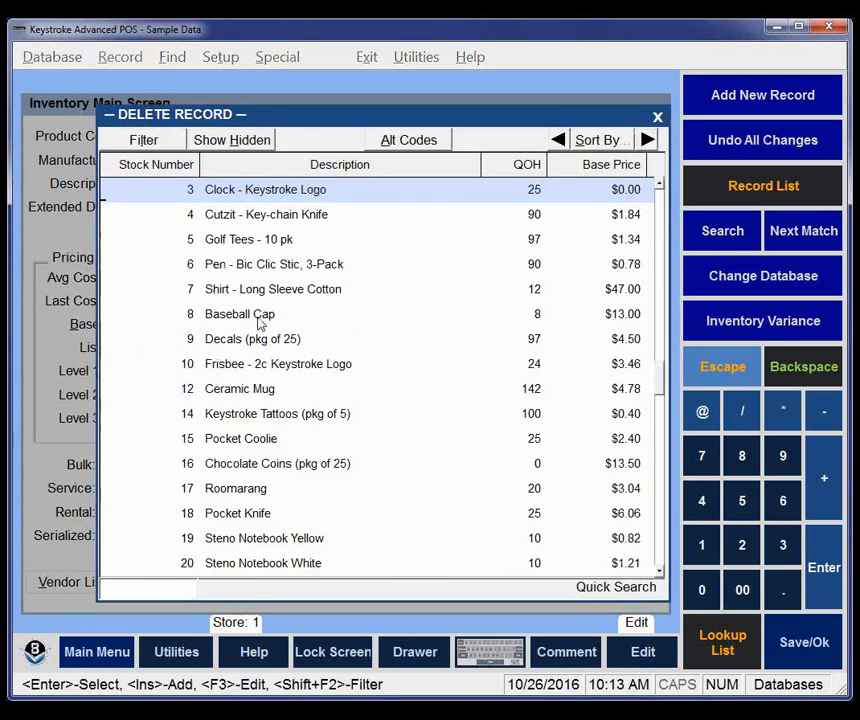
click(231, 359)
scroll(231, 359, down, 13)
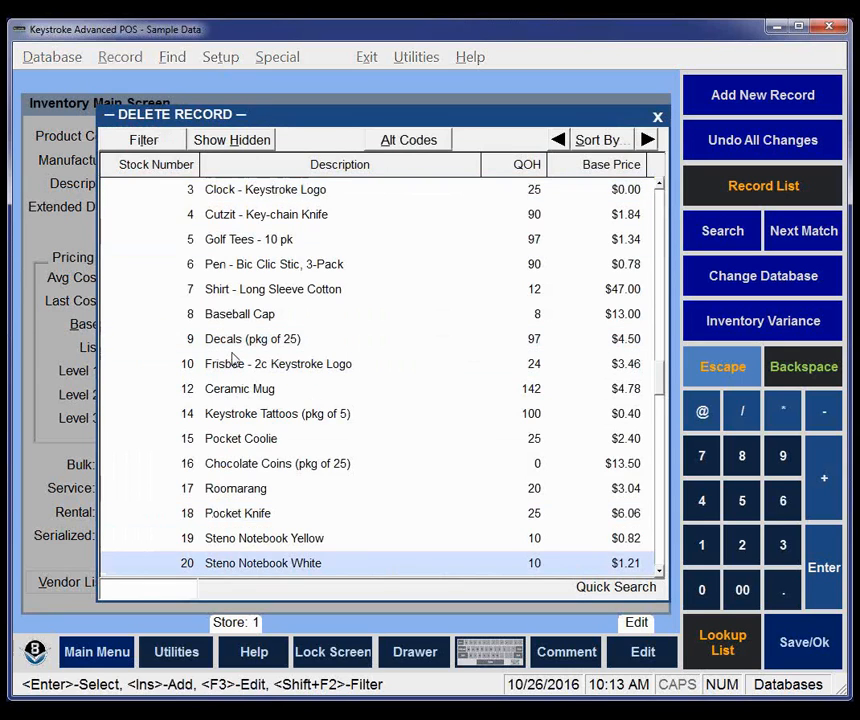
scroll(235, 359, up, 13)
scroll(239, 362, up, 6)
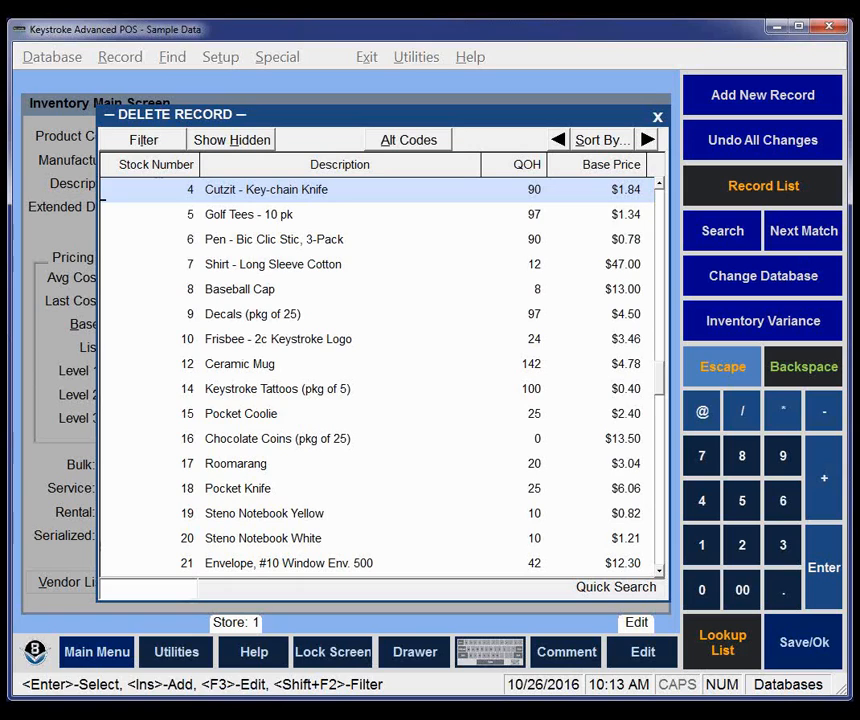
key(Return)
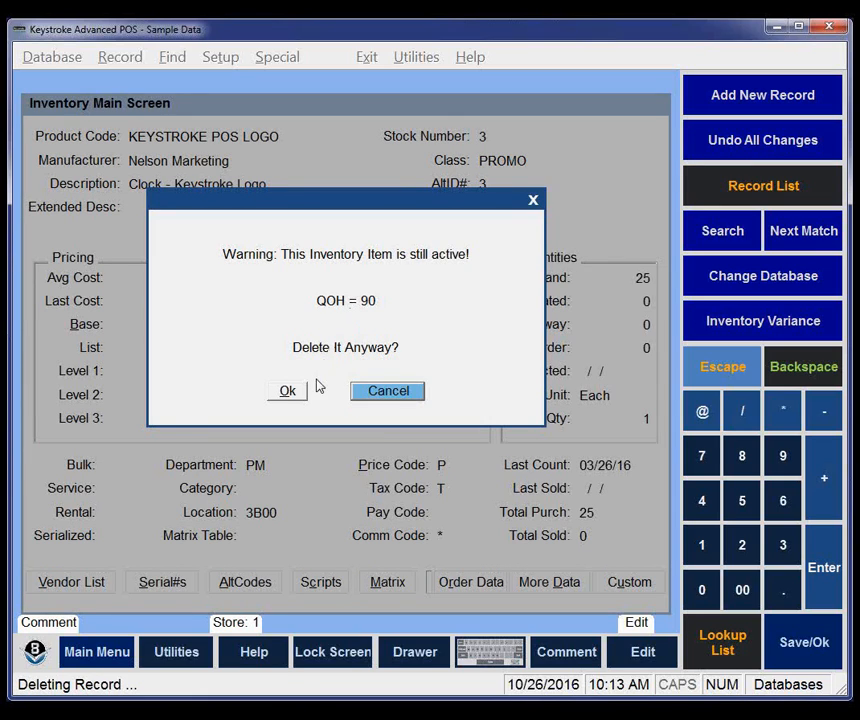
click(287, 392)
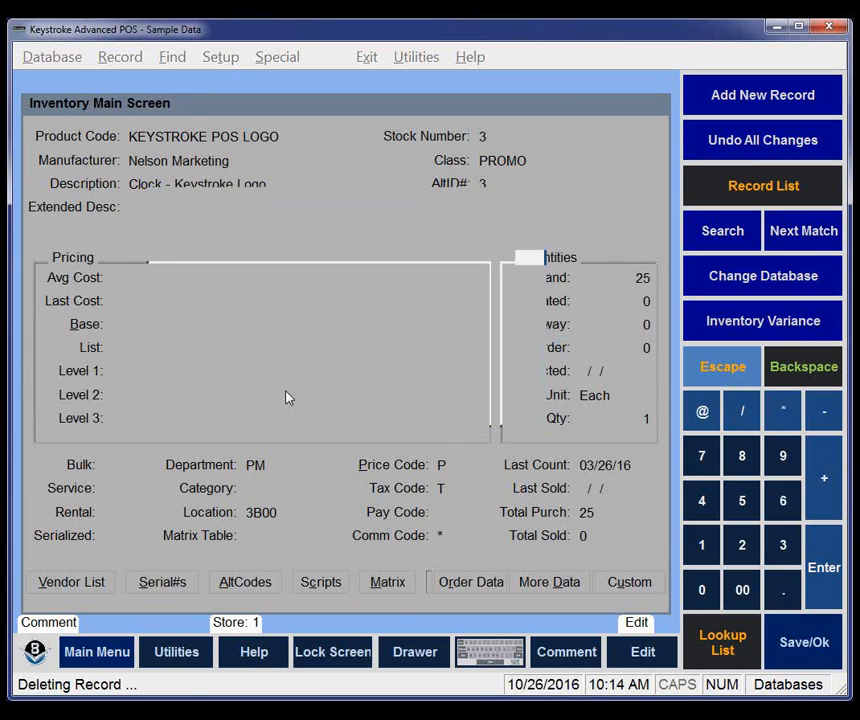
Delete the Keystroke Tattoos (pkg of 5) record, include hidden items in the deletion list, and close the list.
double_click(263, 368)
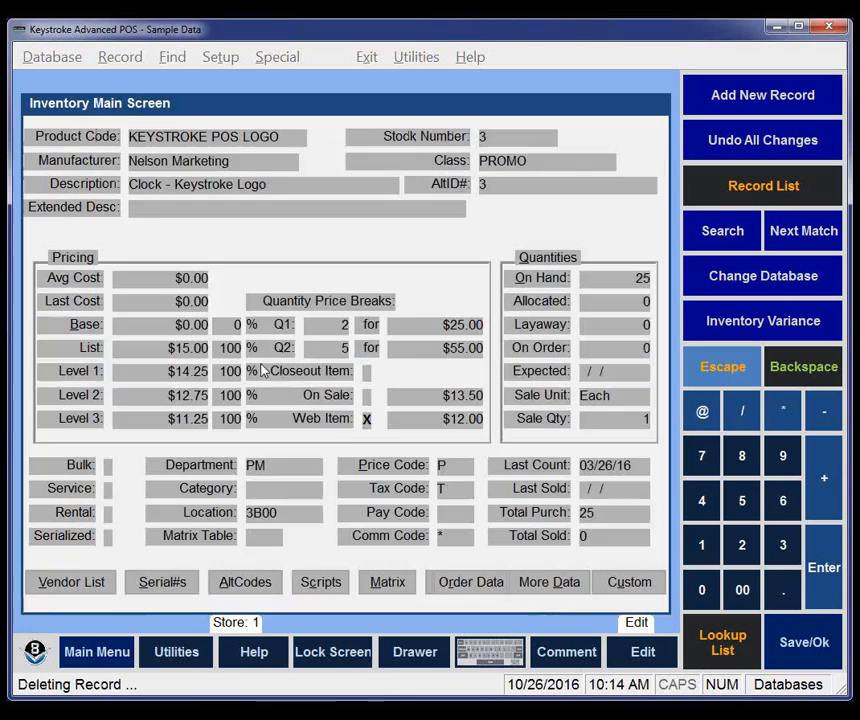
click(290, 392)
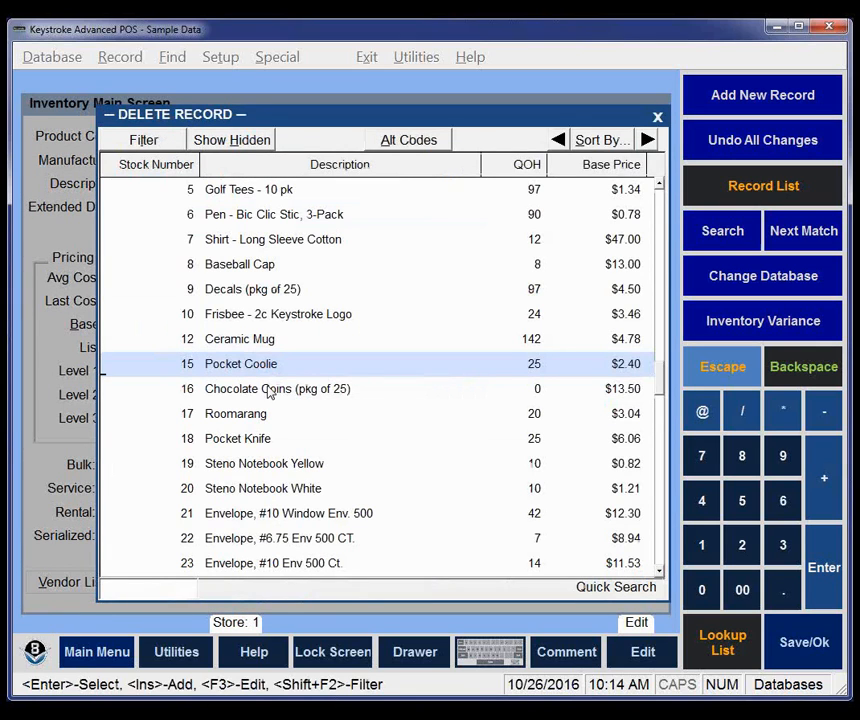
click(241, 141)
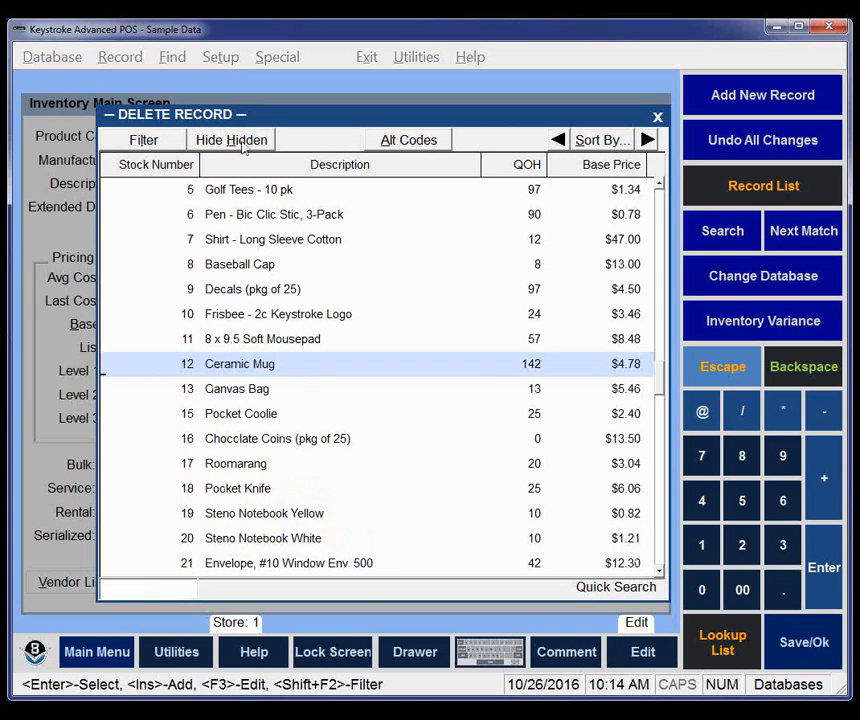
key(Return)
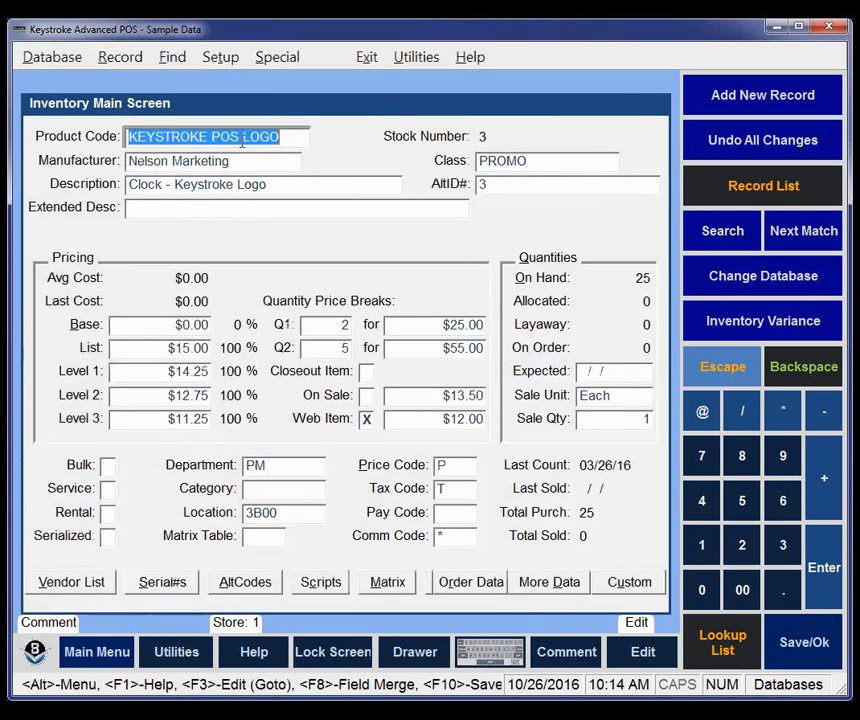
Review the deleted inventory records available for recall and exit without recalling any.
click(136, 62)
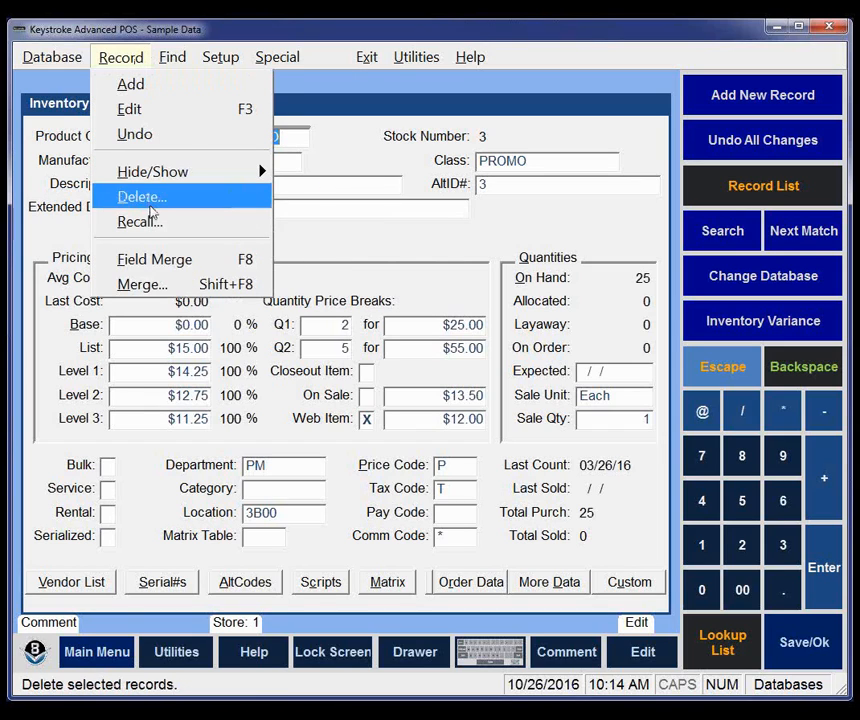
click(153, 226)
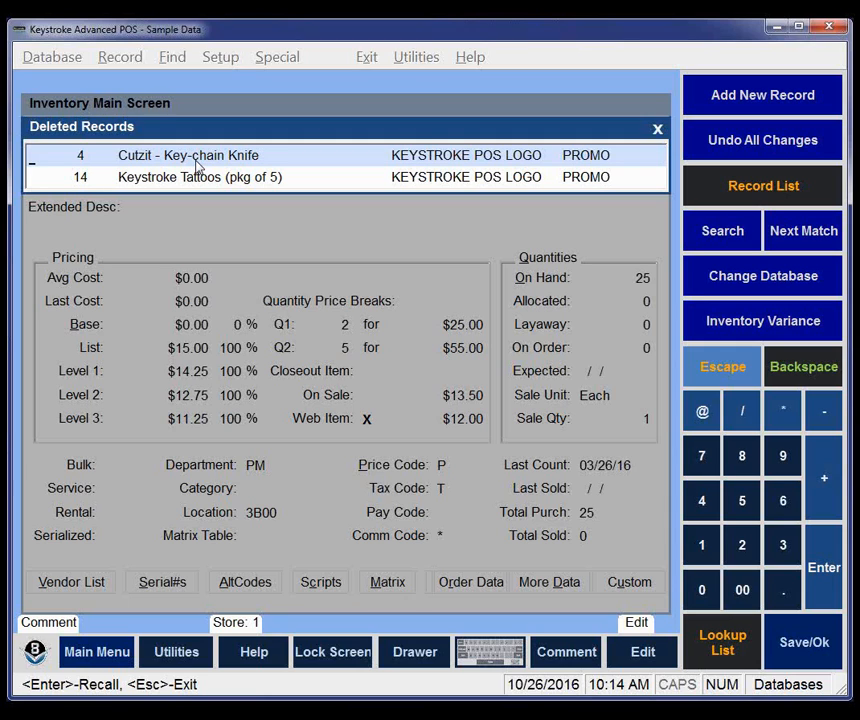
key(Escape)
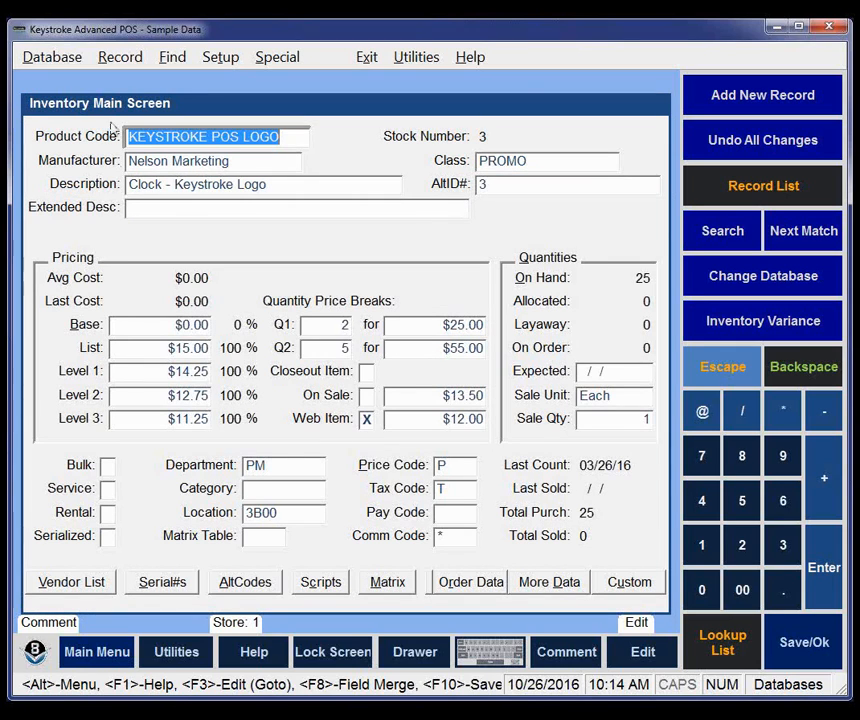
Start a search for inventory records to hide and set the stock number criterion to >100.
click(173, 60)
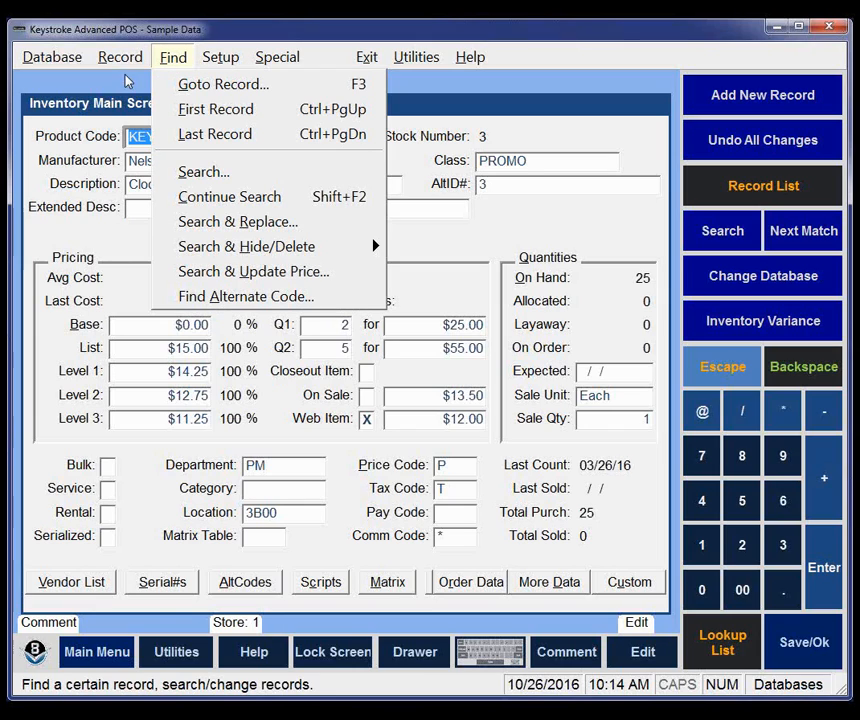
mouse_move(240, 250)
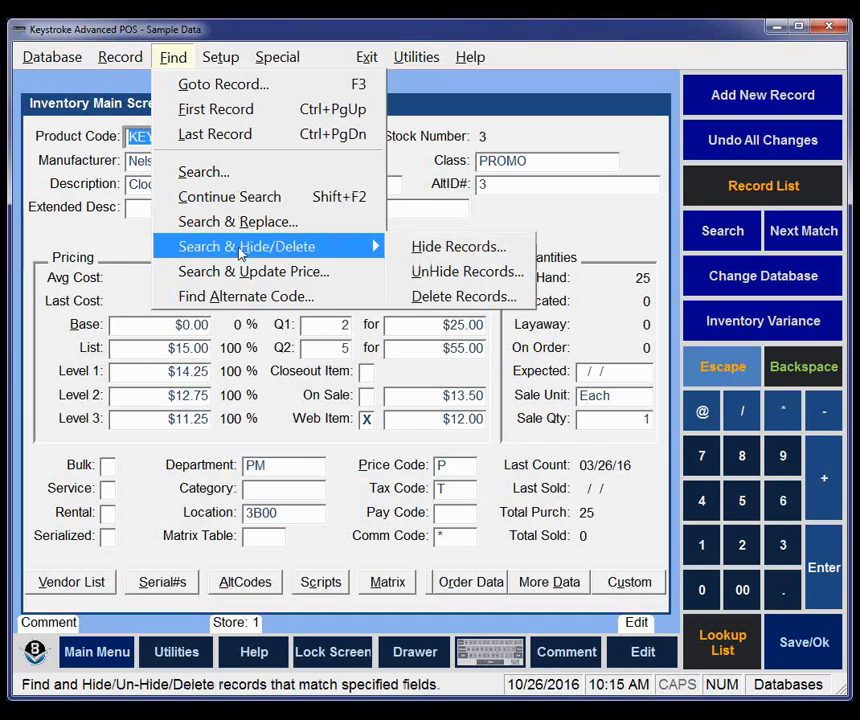
click(125, 60)
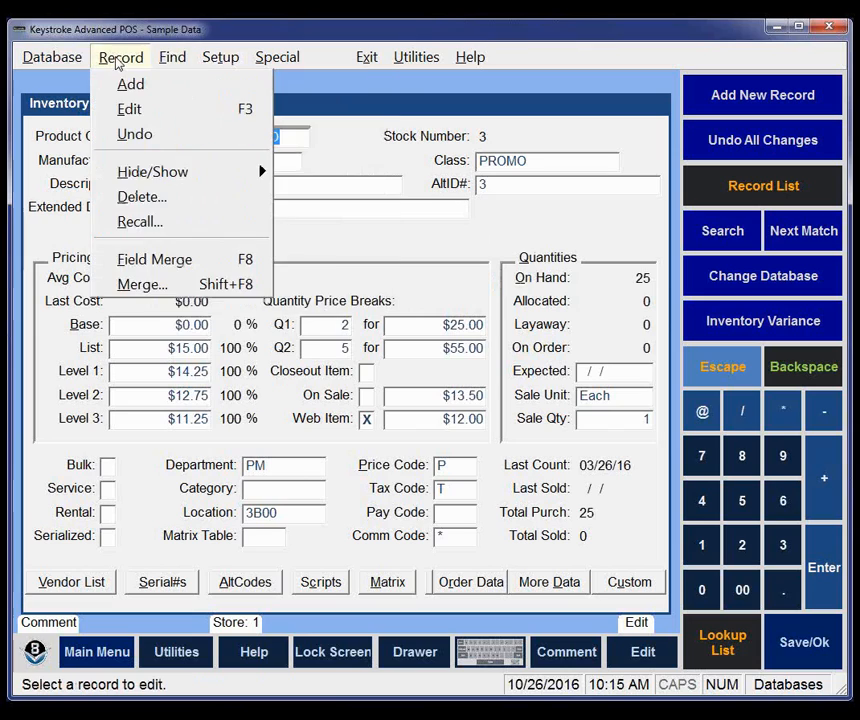
mouse_move(60, 63)
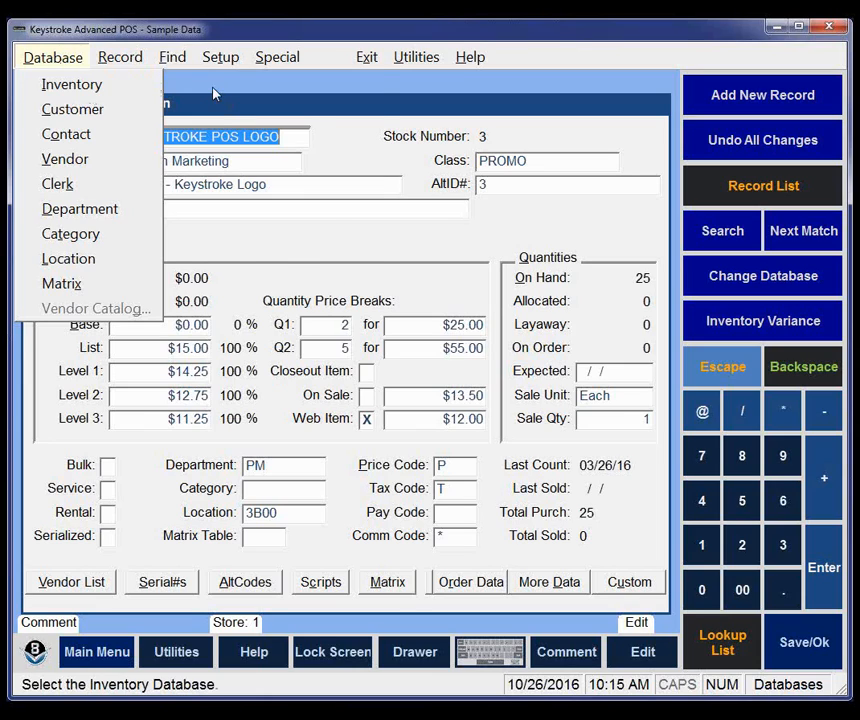
mouse_move(173, 62)
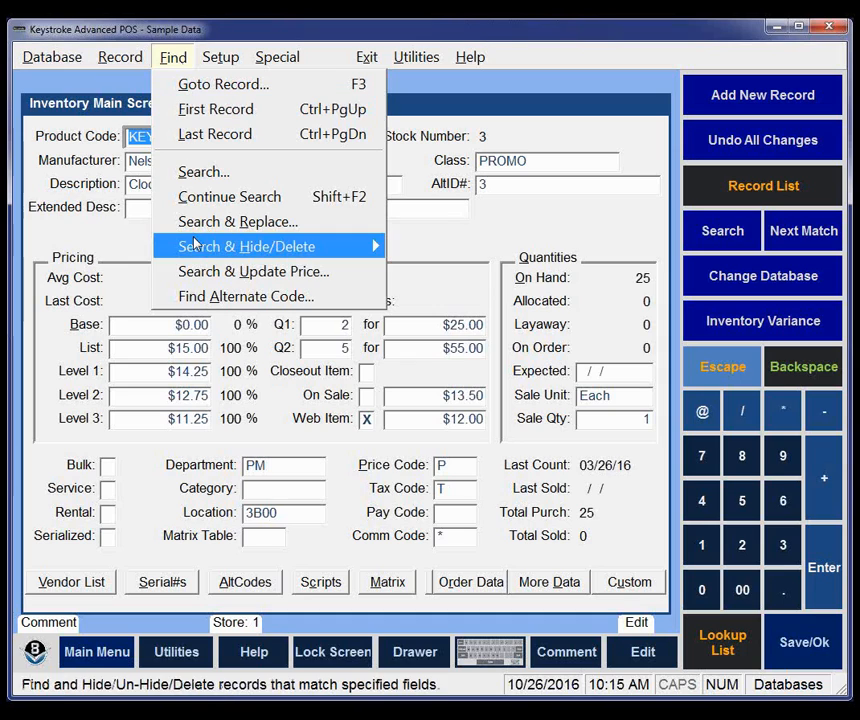
mouse_move(216, 257)
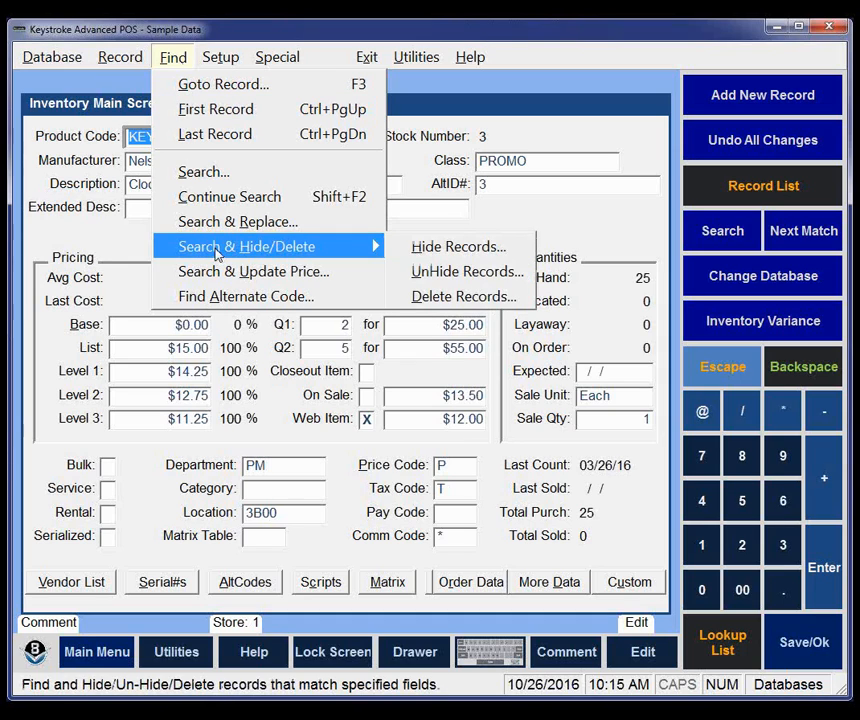
click(465, 247)
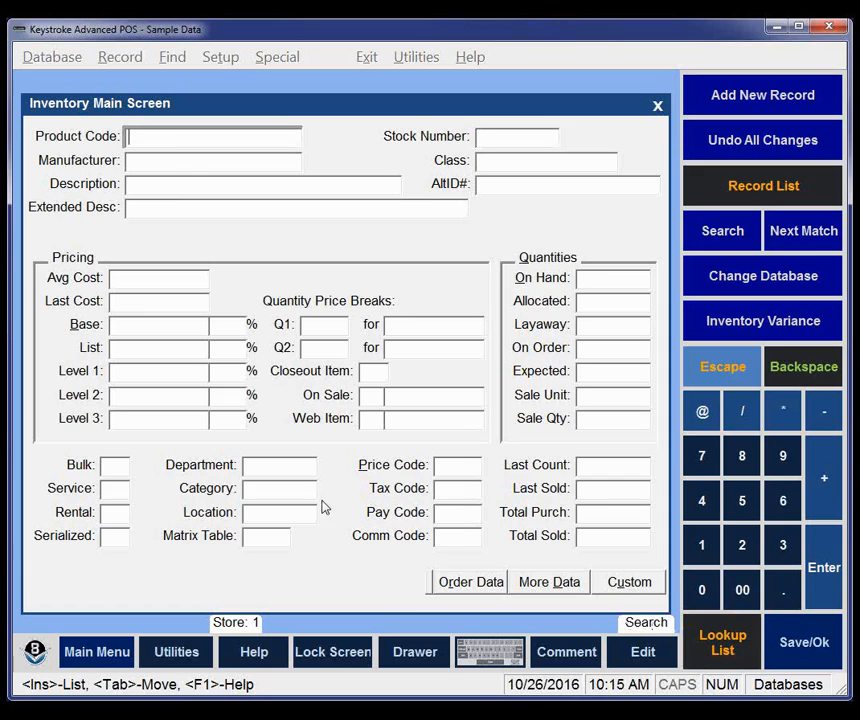
click(518, 139)
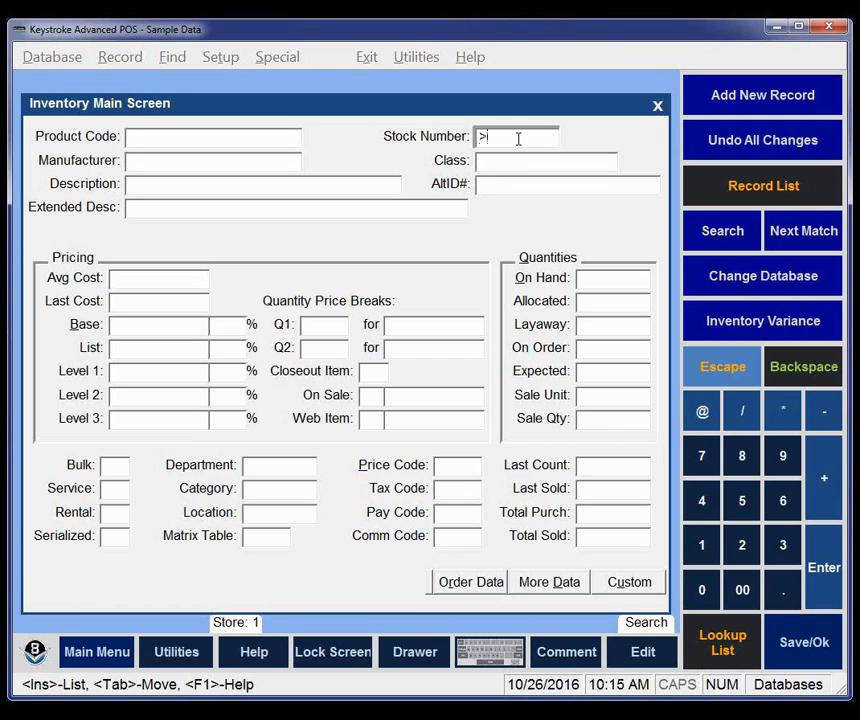
text(100)
Try a Last Sold criterion of 010110 in the order data, clear it, and view the custom data search fields.
key(alt+o)
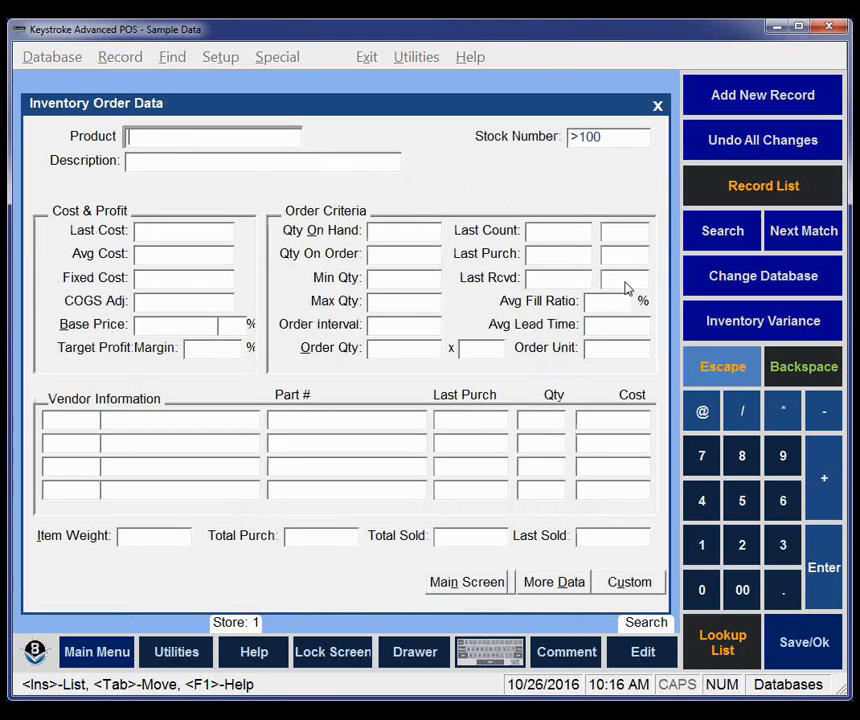
click(592, 540)
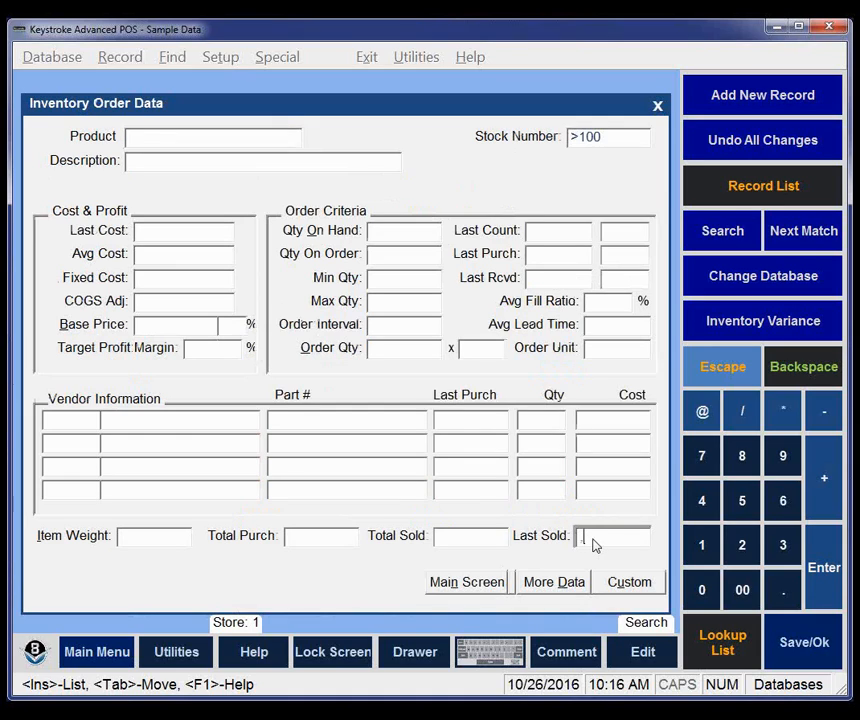
text(010110)
key(Delete)
key(Delete)
key(Delete)
key(Delete)
key(Delete)
key(Delete)
key(alt+d)
key(alt+c)
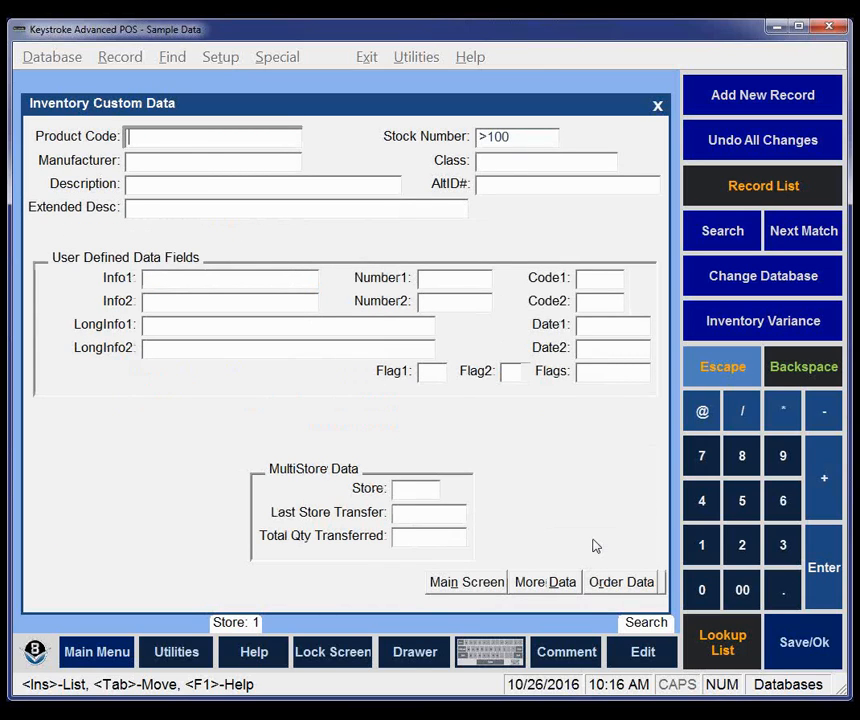
Run the hide search with confirmation of each record and hide stock numbers 101, 102 and 103.
key(F10)
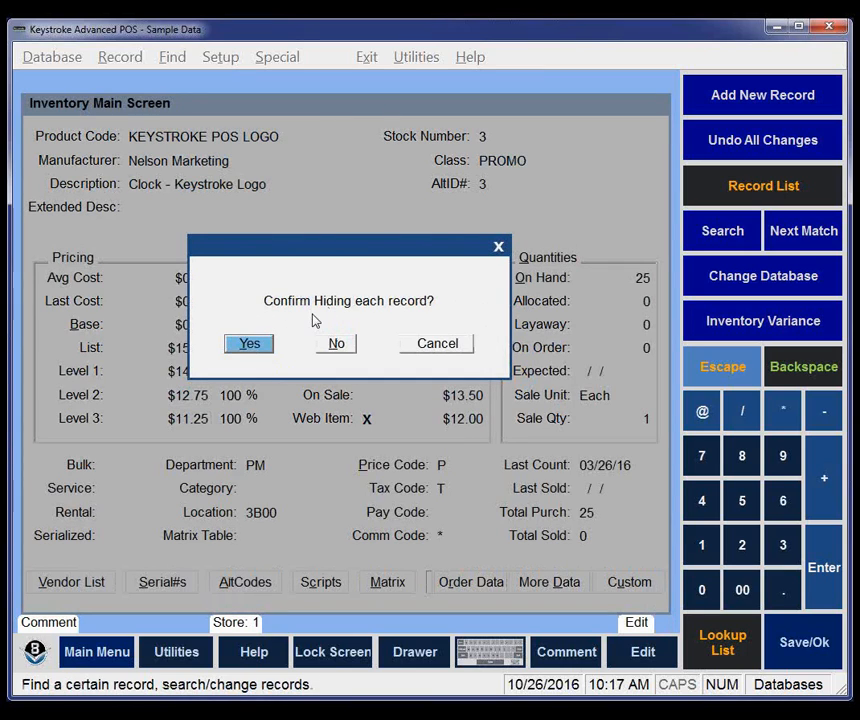
click(249, 344)
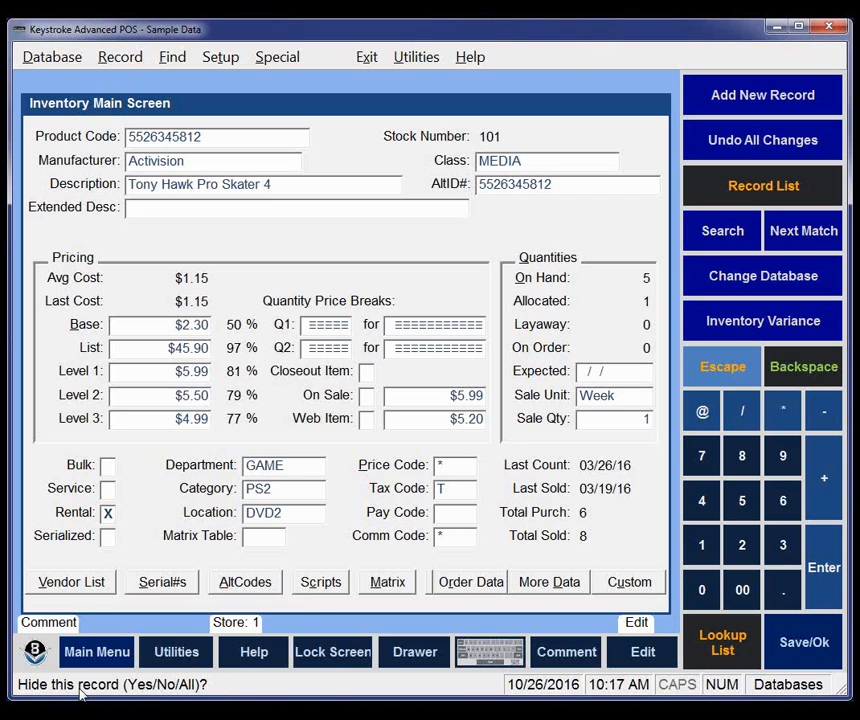
key(y)
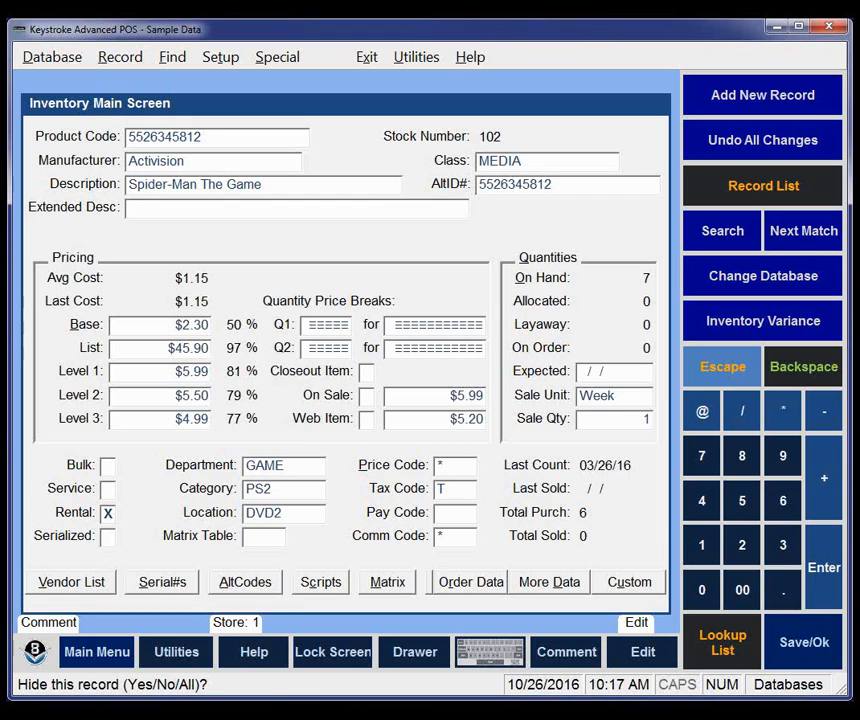
key(y)
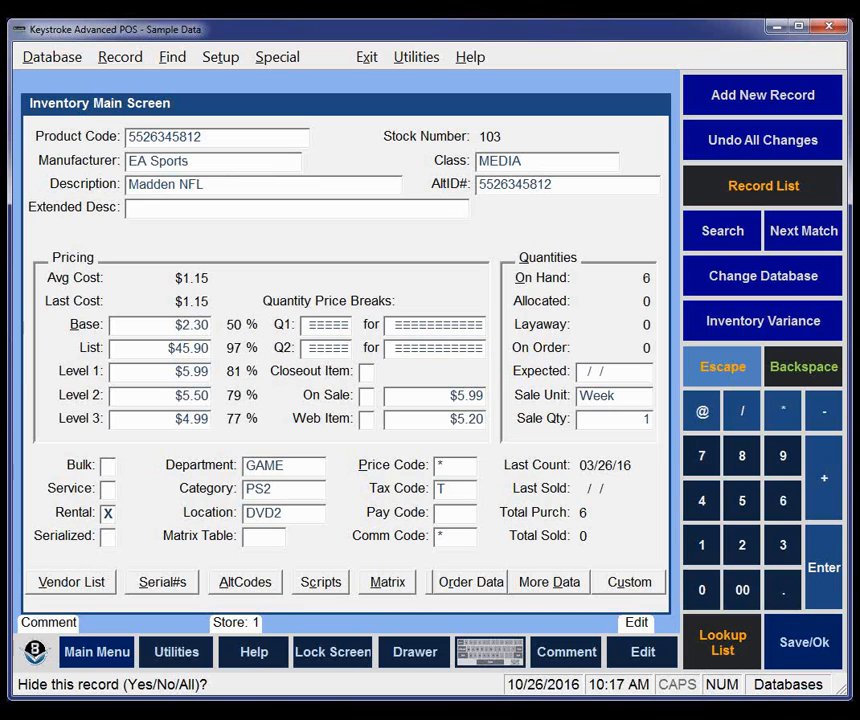
key(y)
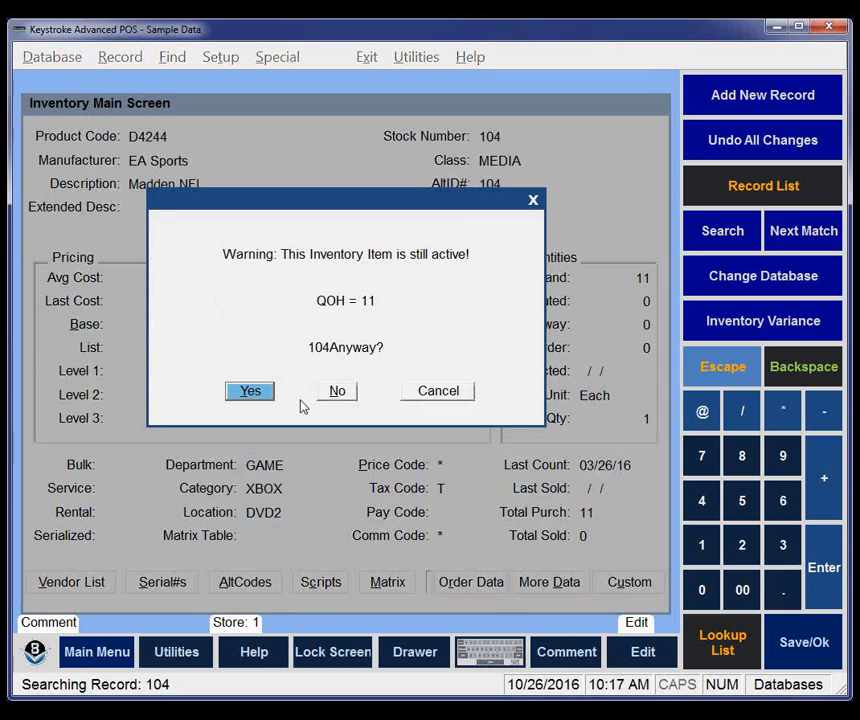
Accept the active-item warnings to hide stock numbers 104 to 106, and stop the hide search at stock number 107.
click(250, 392)
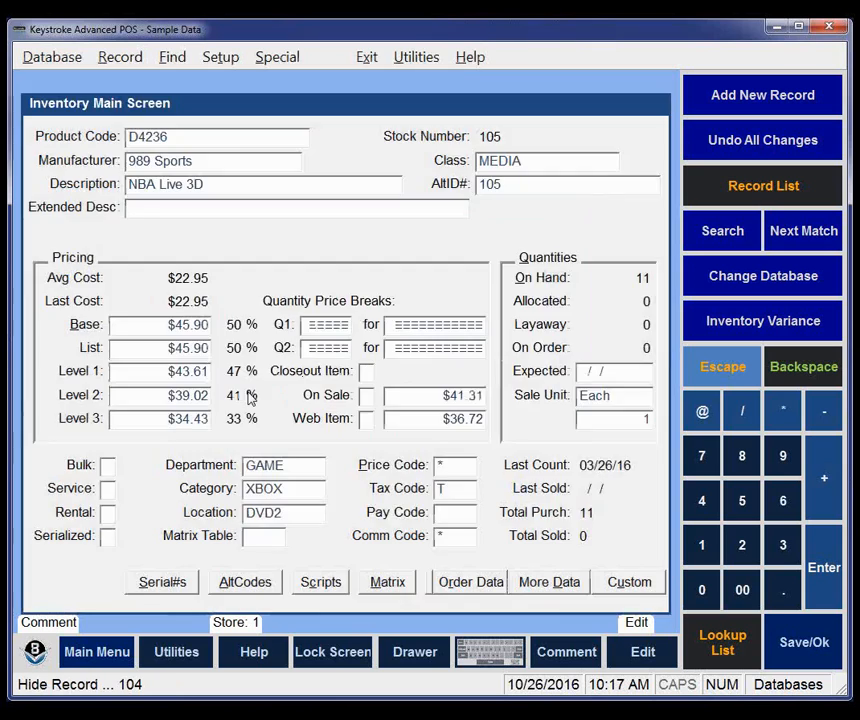
click(250, 392)
click(250, 392)
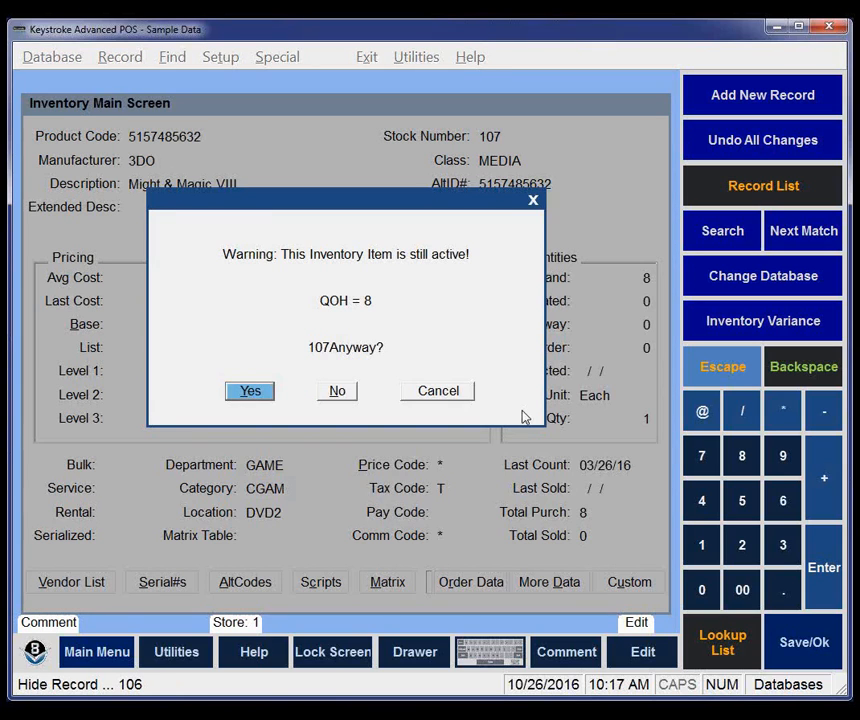
click(460, 394)
click(286, 344)
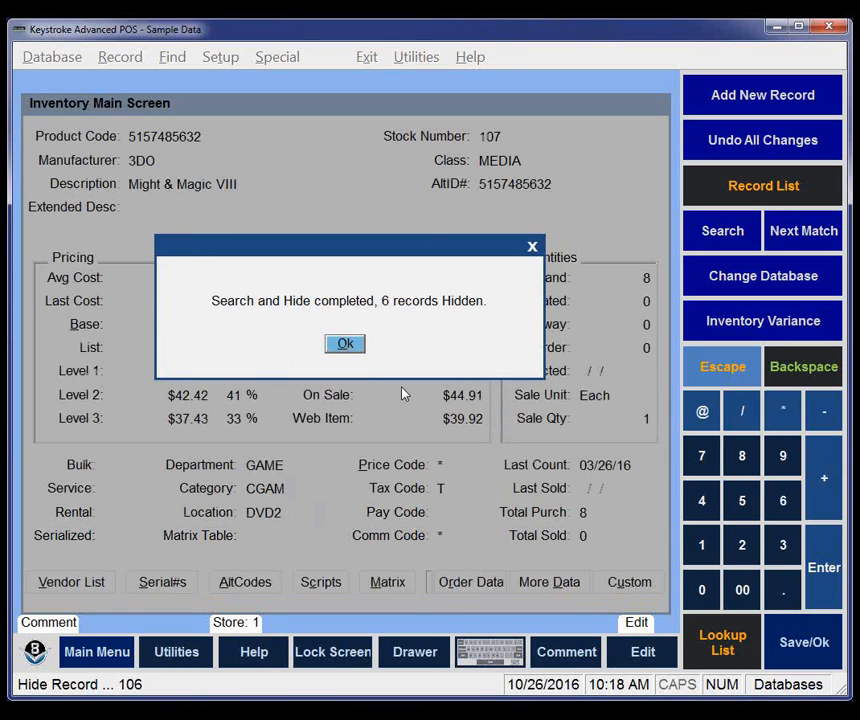
key(Return)
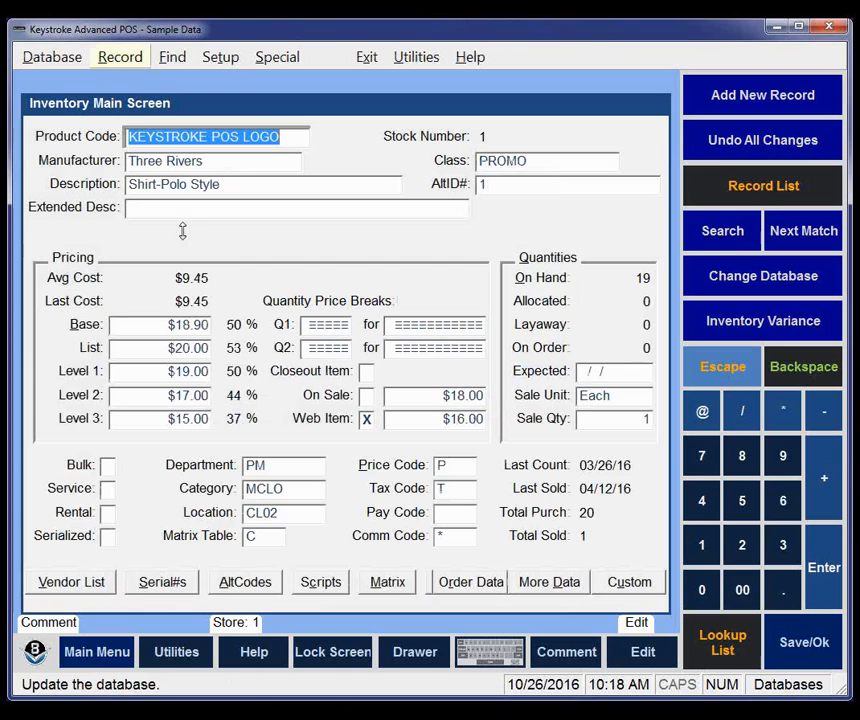
Start a search for inventory records to unhide and clear the stock number criterion.
click(120, 57)
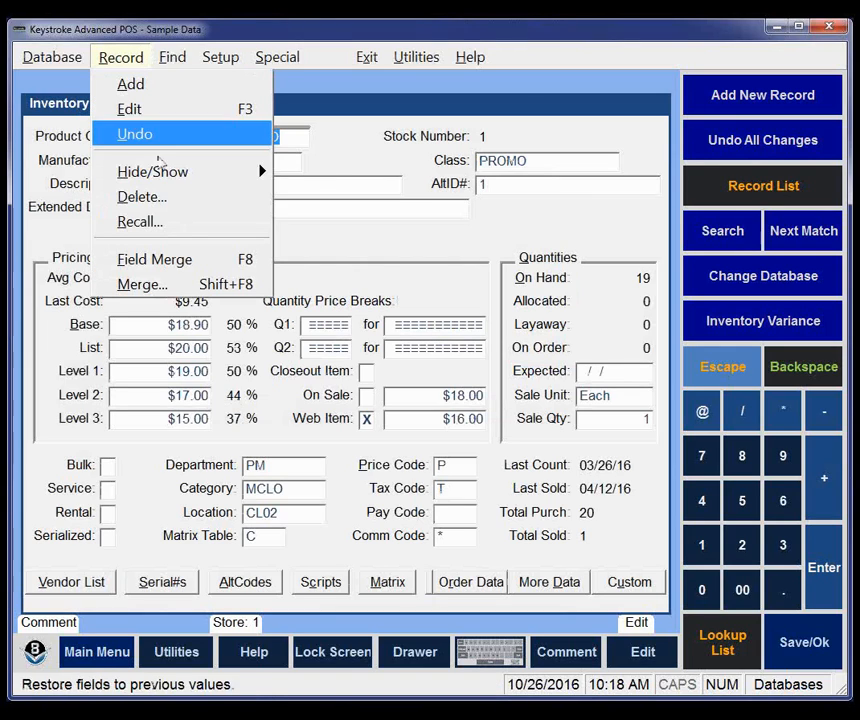
mouse_move(163, 180)
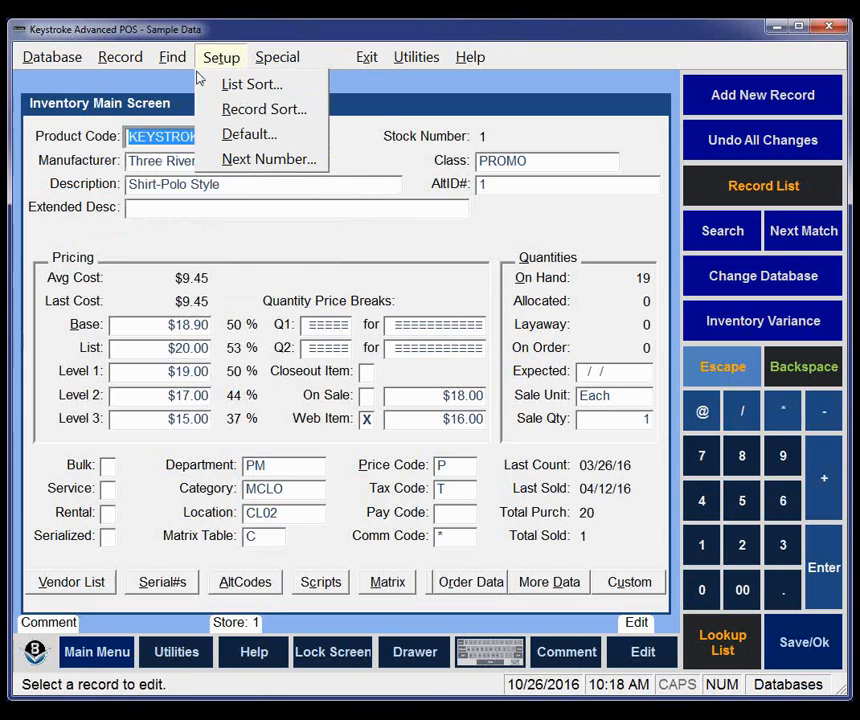
mouse_move(175, 60)
mouse_move(240, 247)
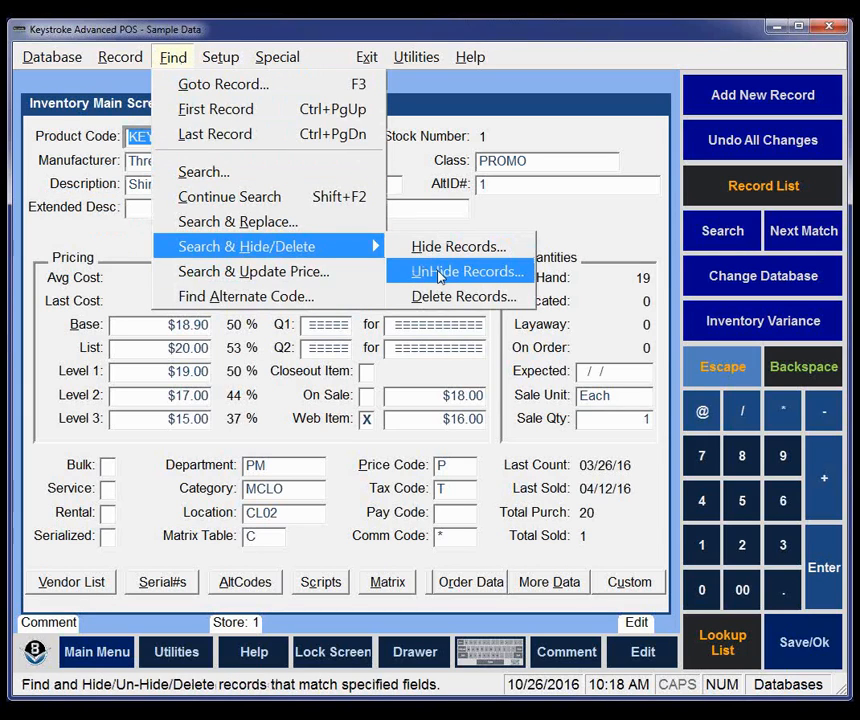
click(440, 276)
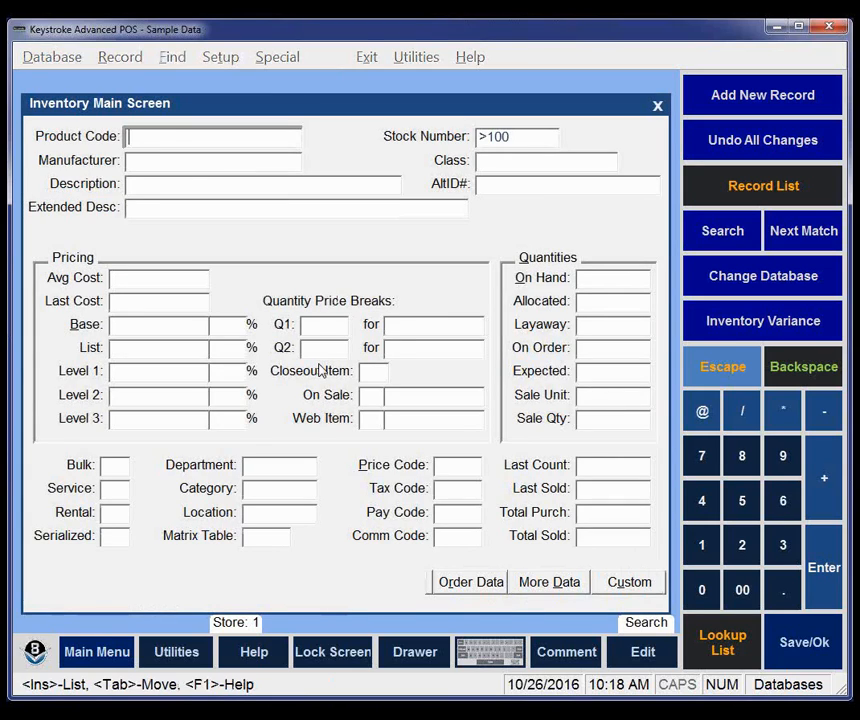
key(Page_Down)
key(Page_Down)
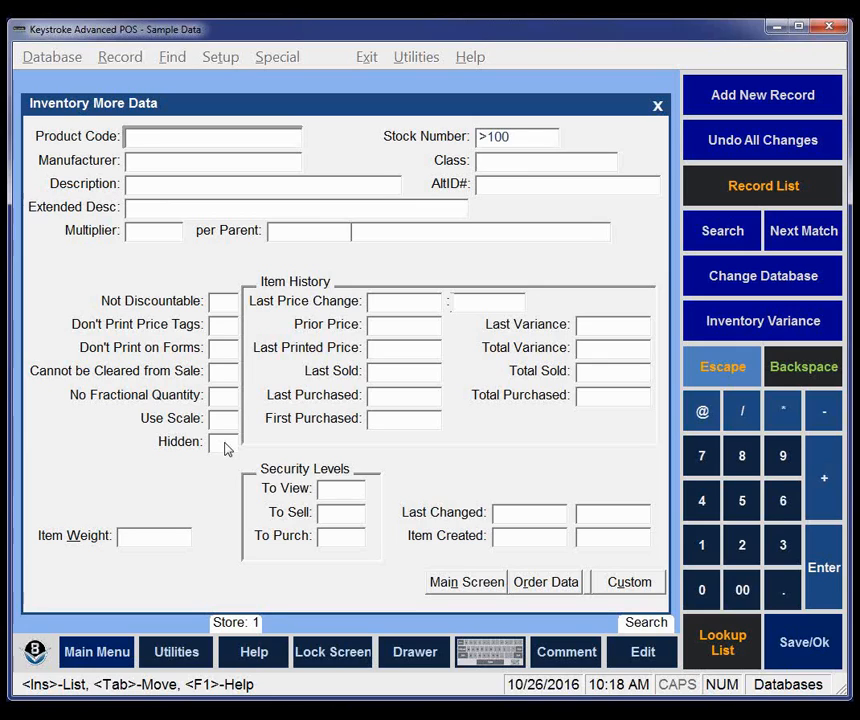
click(535, 142)
key(BackSpace)
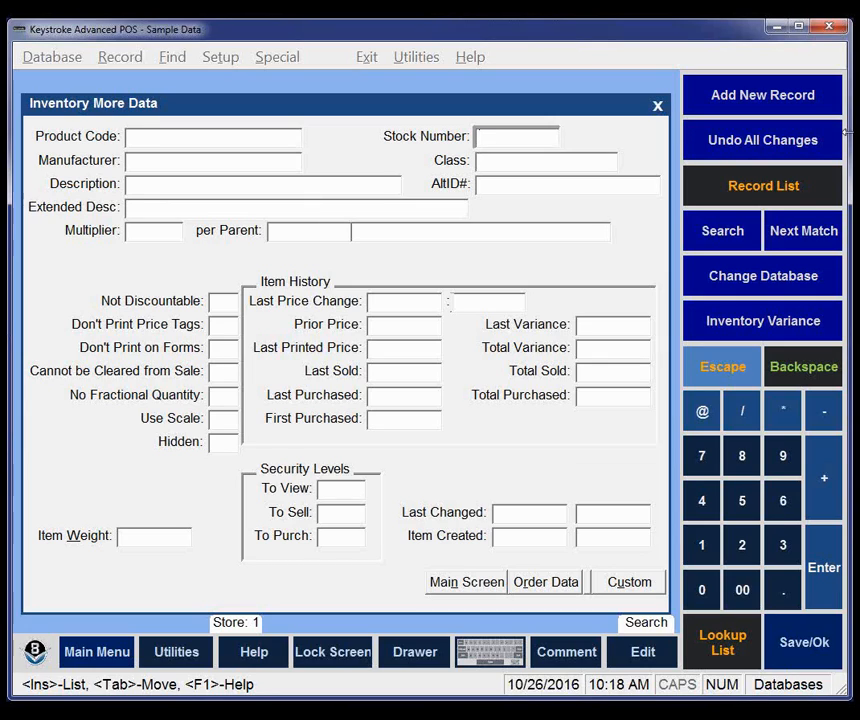
Try to run the unhide search with the Hidden criterion set to 1.
click(223, 447)
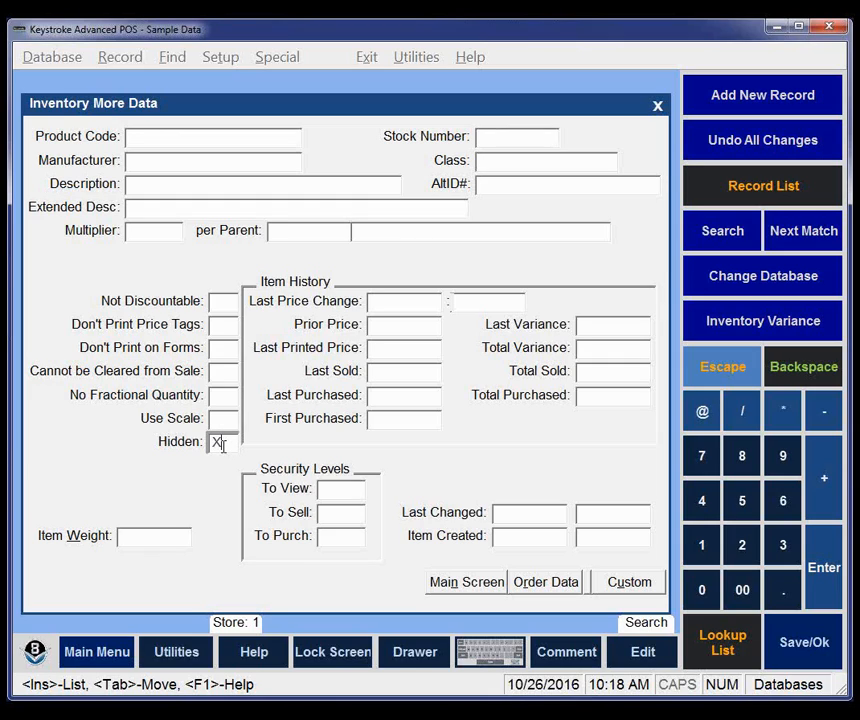
text(1)
key(Return)
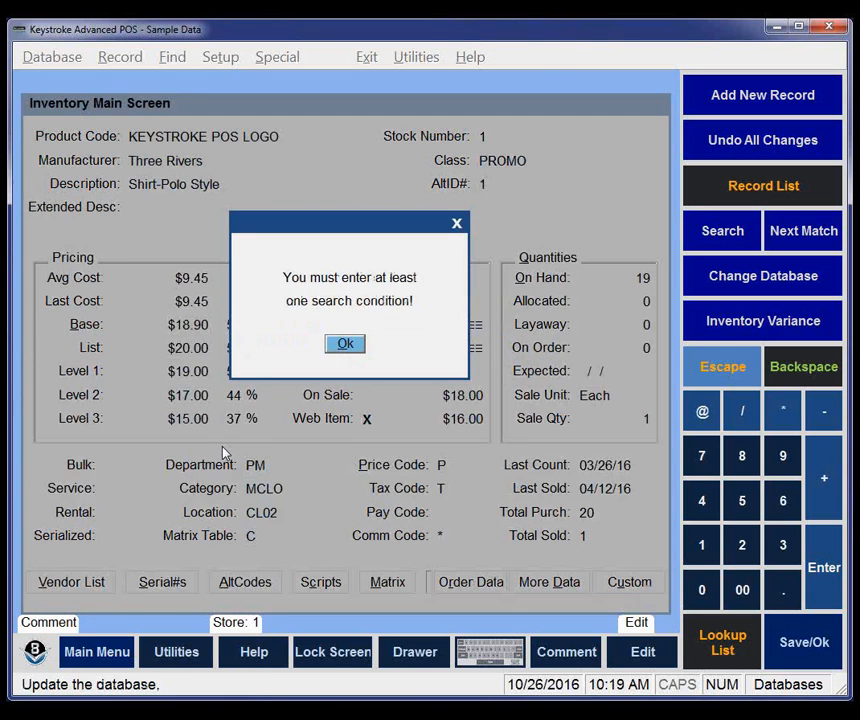
click(345, 343)
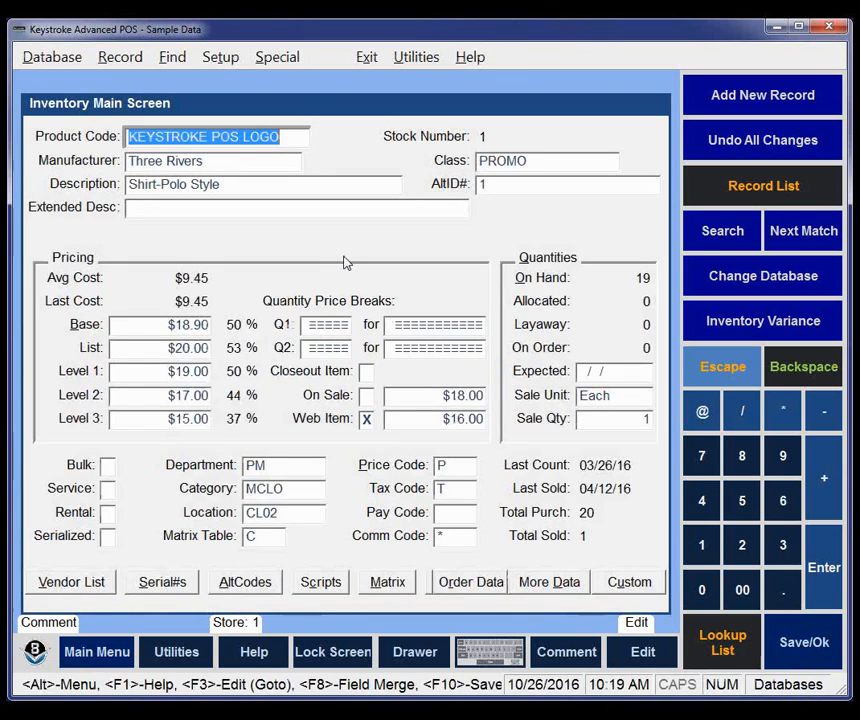
Run the unhide search from the More Data screen with the Hidden criterion at 1, without confirmation of each record.
key(Page_Down)
key(Page_Down)
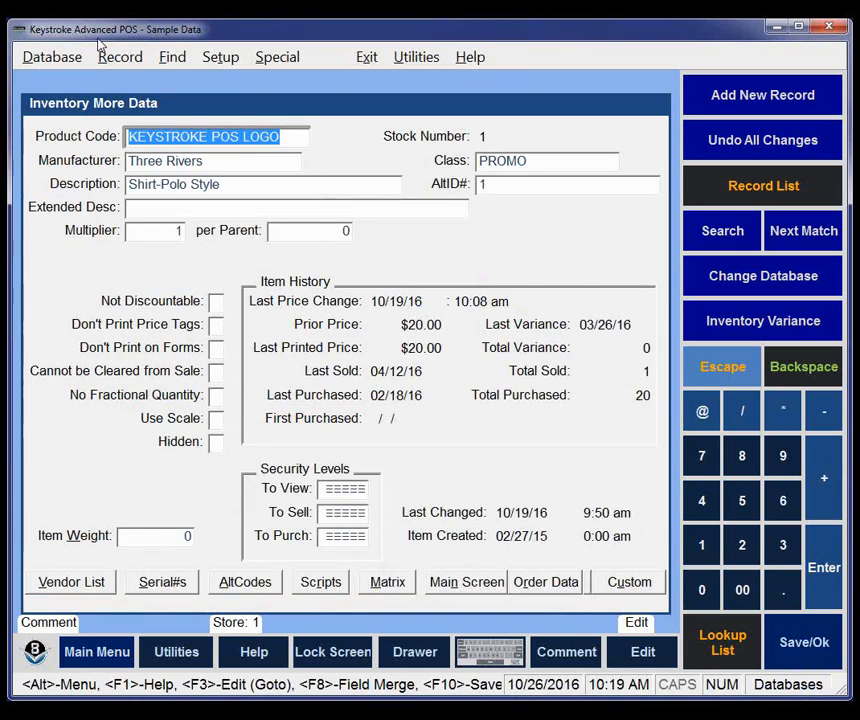
click(172, 57)
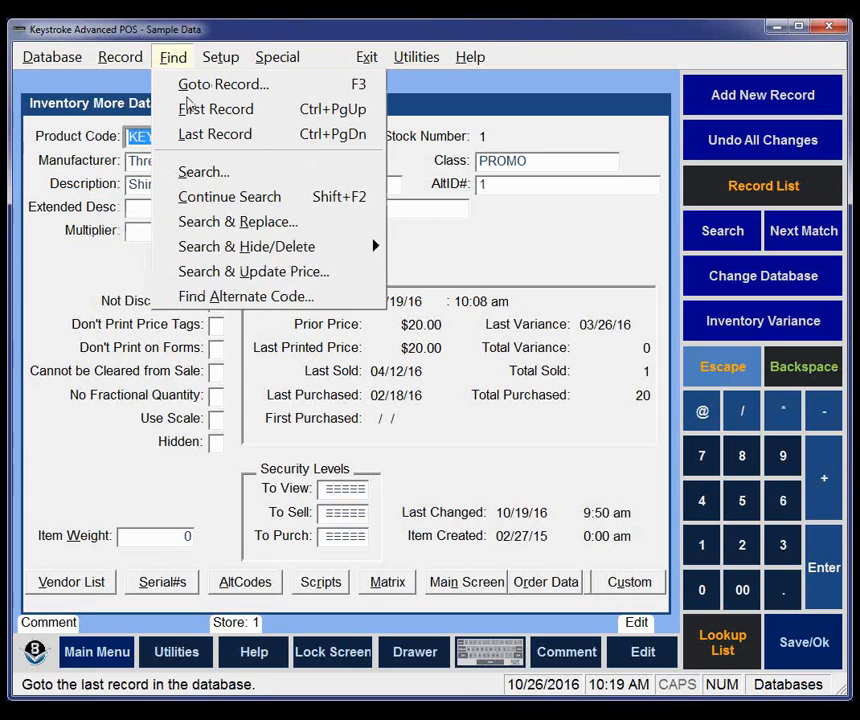
mouse_move(300, 246)
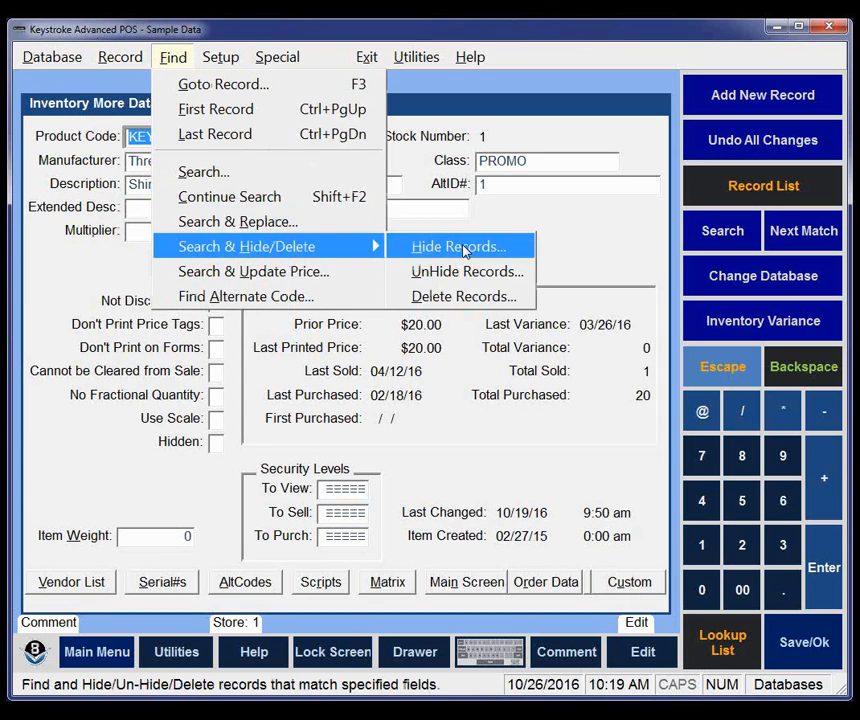
click(462, 271)
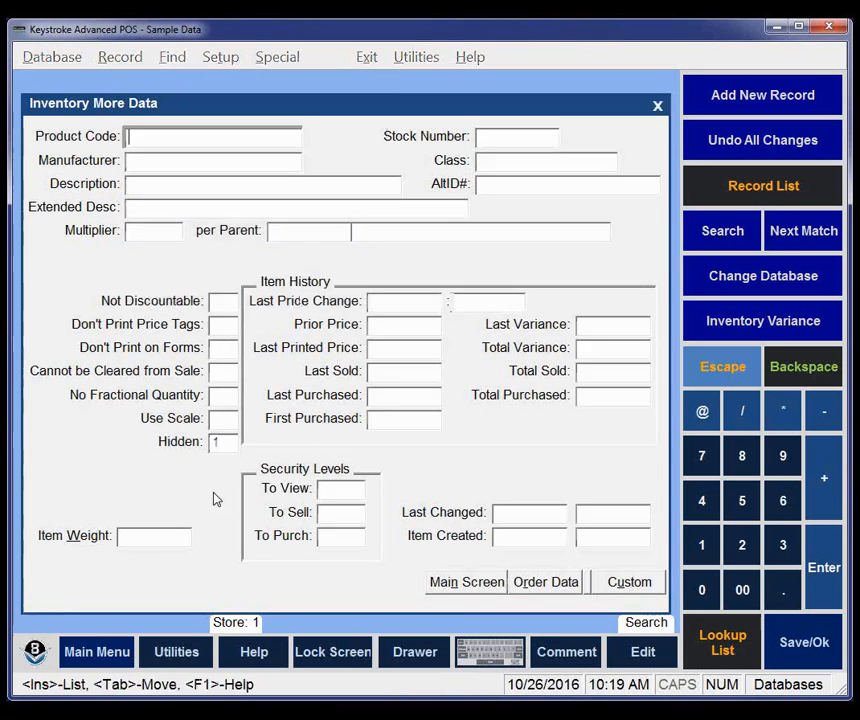
click(217, 442)
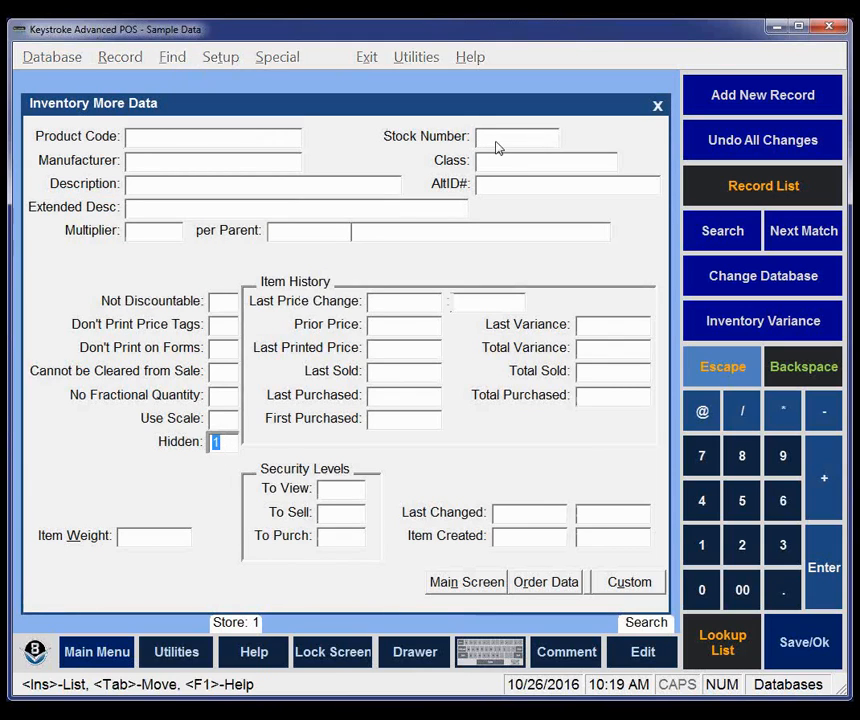
key(Return)
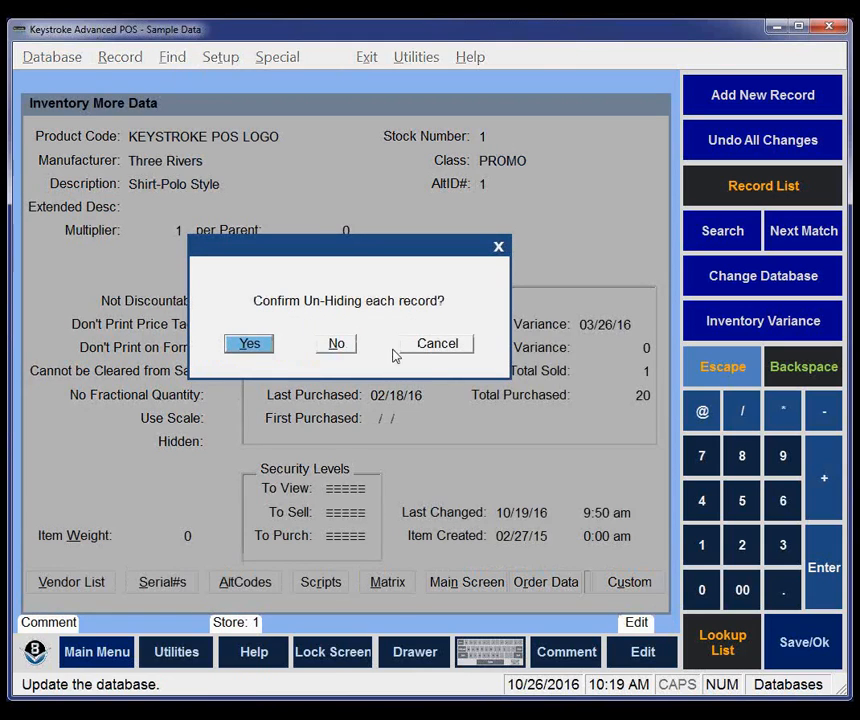
click(331, 347)
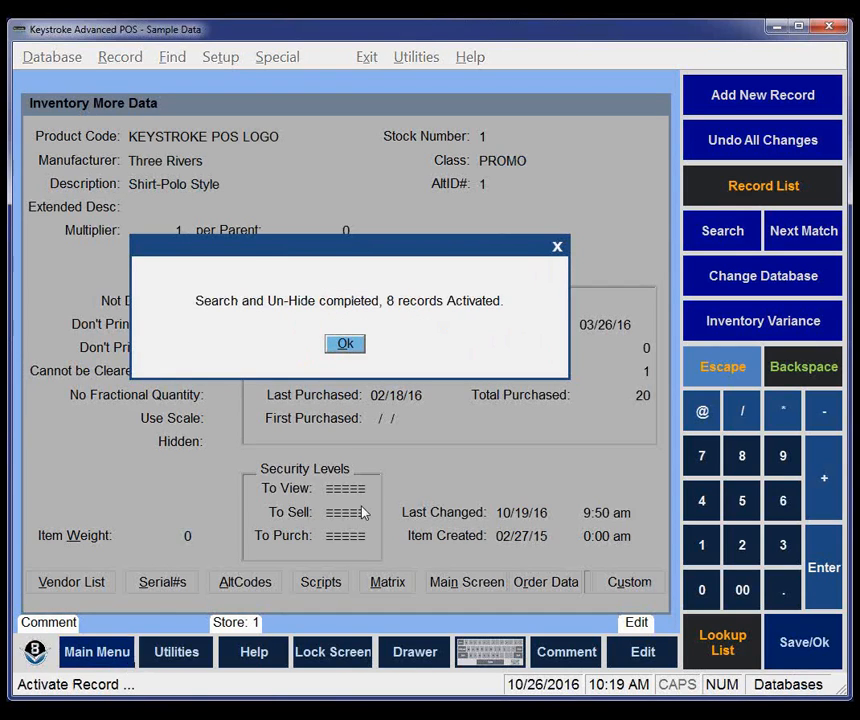
click(351, 347)
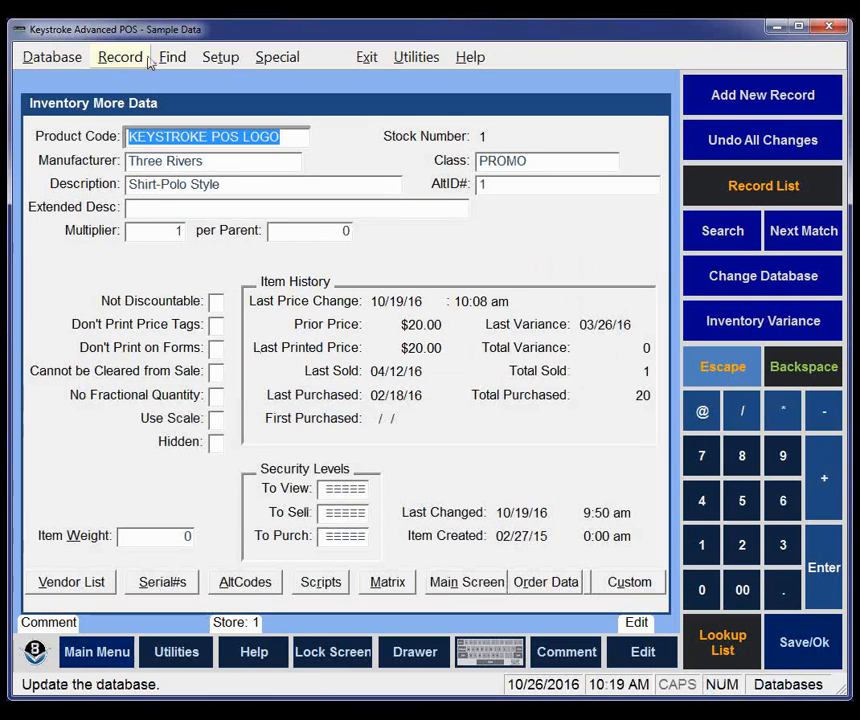
List only the inactive inventory records to check which ones are still hidden.
click(145, 60)
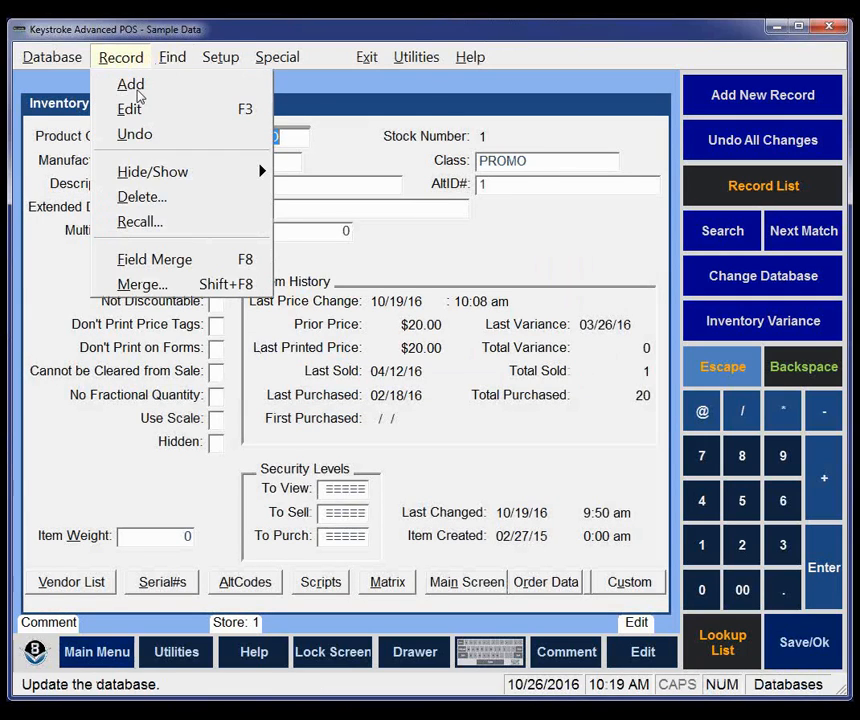
mouse_move(166, 176)
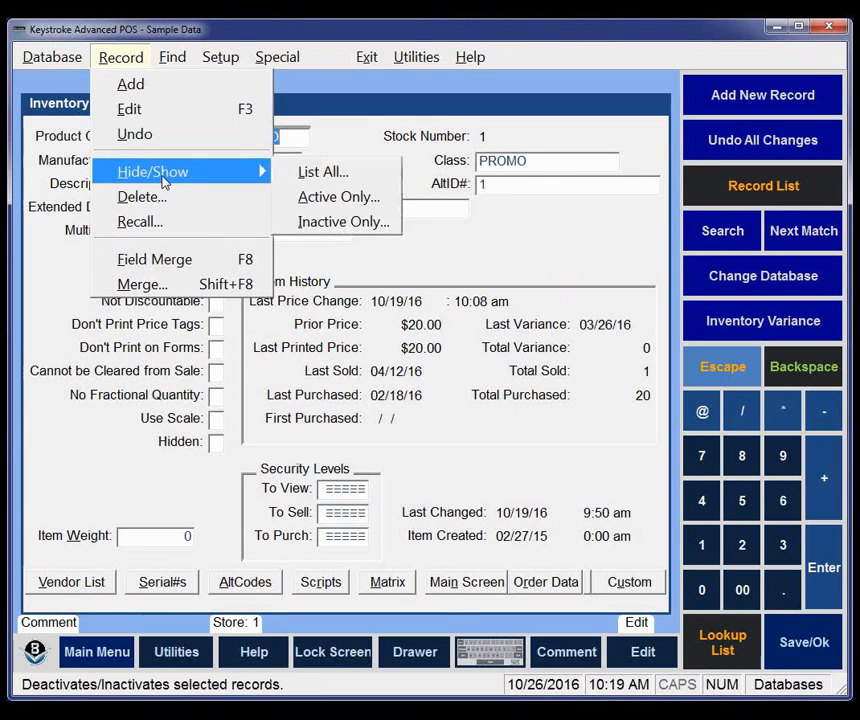
click(318, 223)
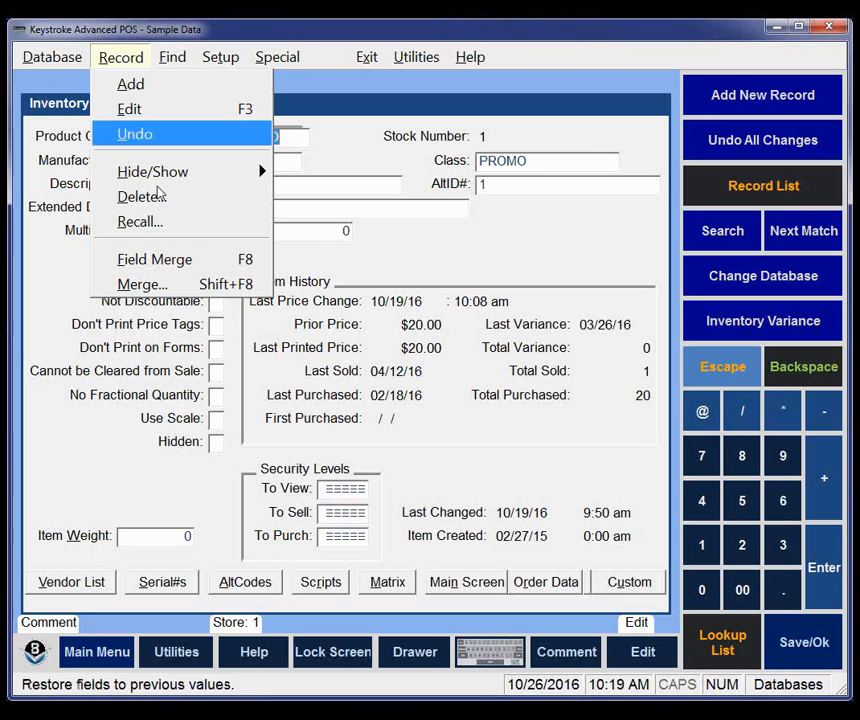
Recall the deleted records Cutzit - Key-chain Knife and Keystroke Tattoos (pkg of 5), and close the deleted records list.
click(165, 222)
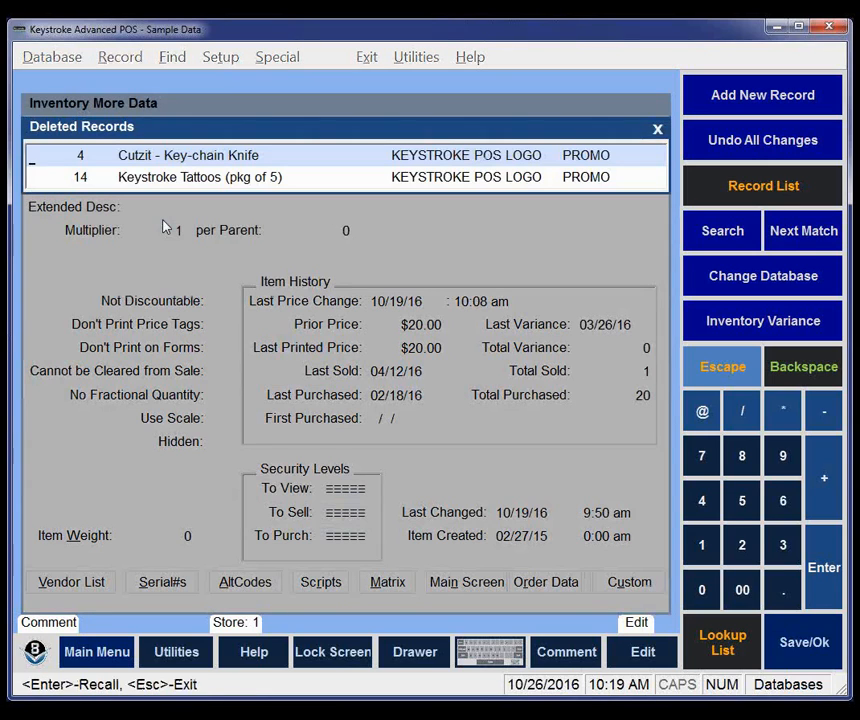
key(Return)
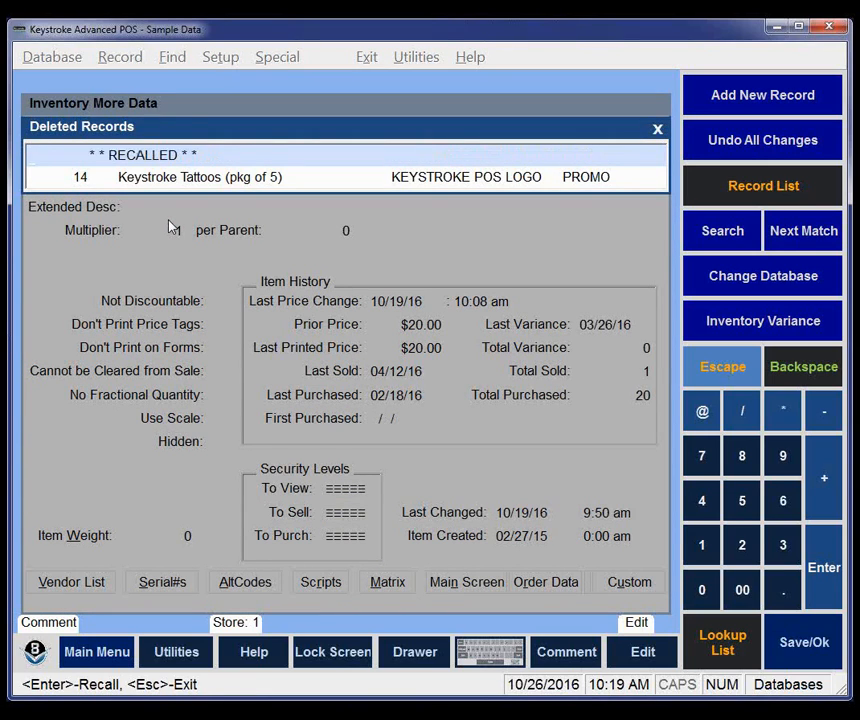
key(Down)
key(Return)
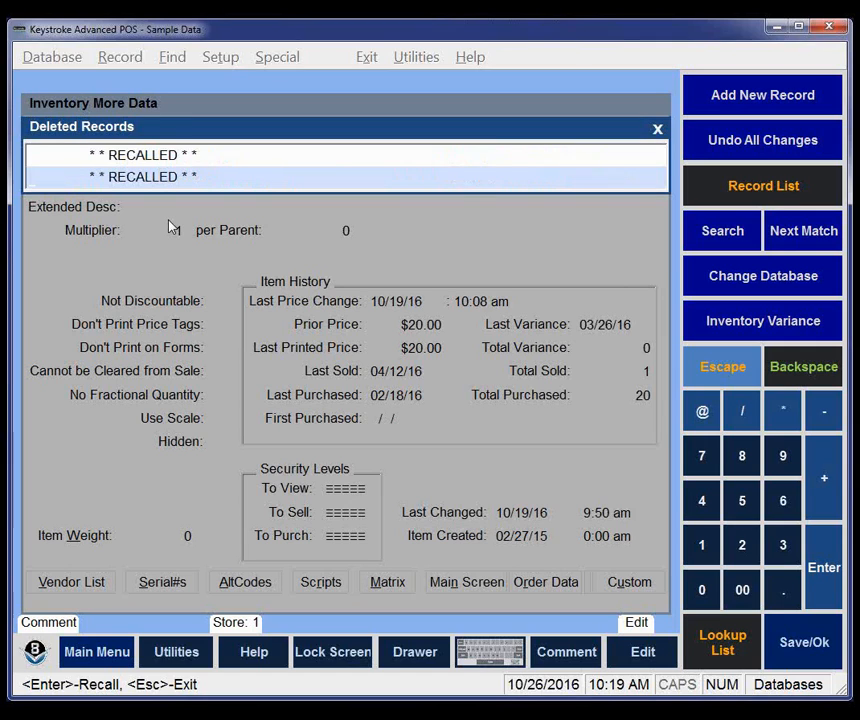
key(Escape)
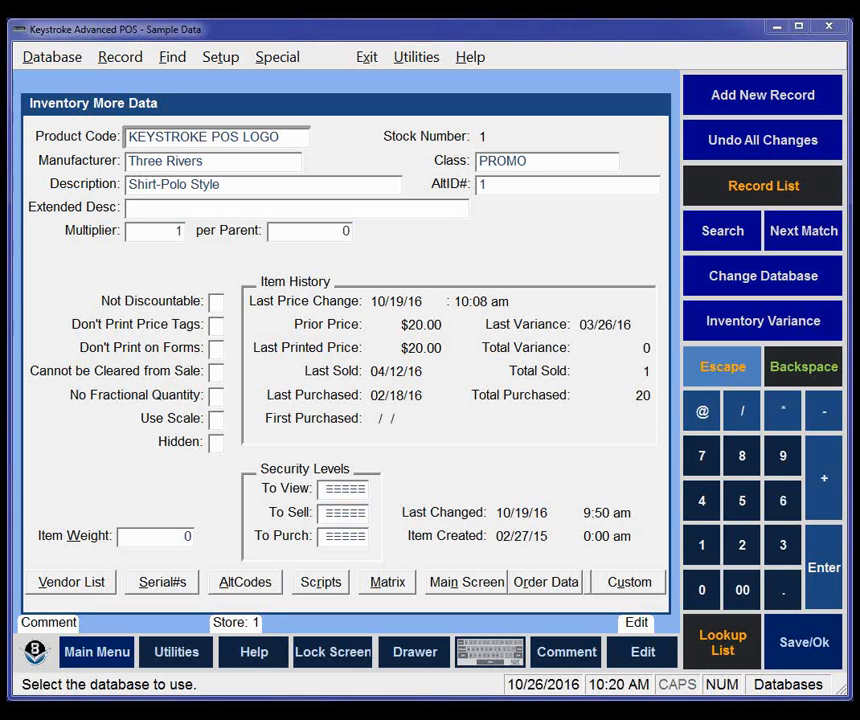
Switch to the PowerPoint slide show with the Hide vs. Delete slide.
key(alt+Tab)
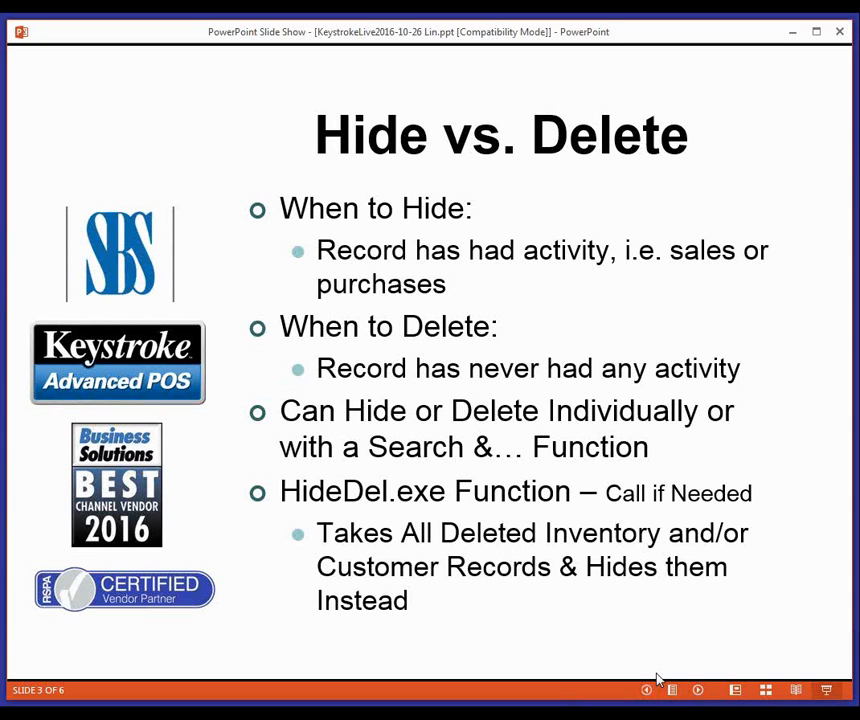